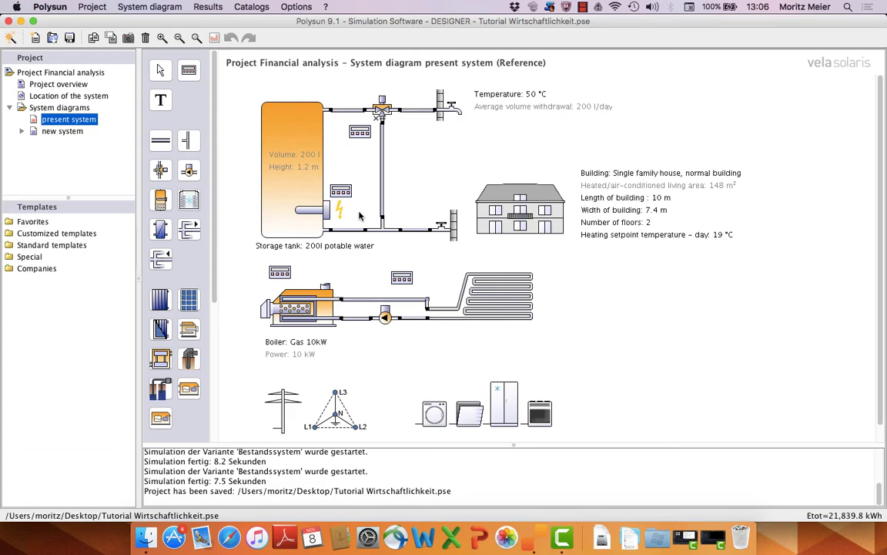
Show the new system's diagram with its 10 kW heat pump, 200 l tank and 5.5 kW PV array.
click(83, 132)
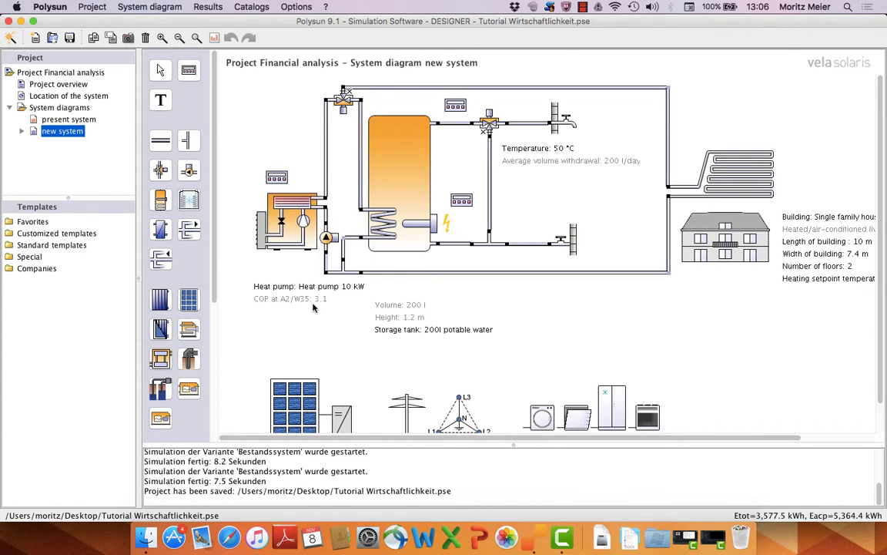
scroll(313, 307, down, 3)
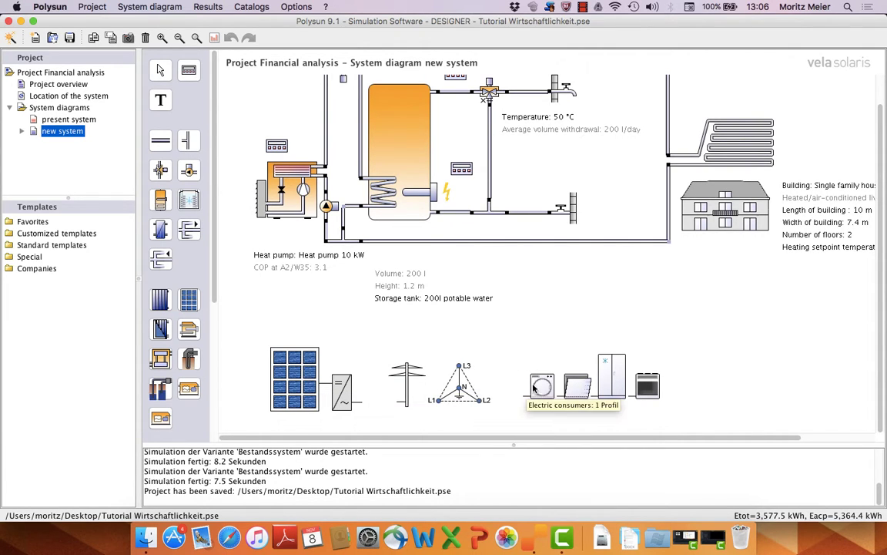
Switch to the present gas-boiler system and review its electric consumers' 3,500 kWh residential profile.
click(67, 119)
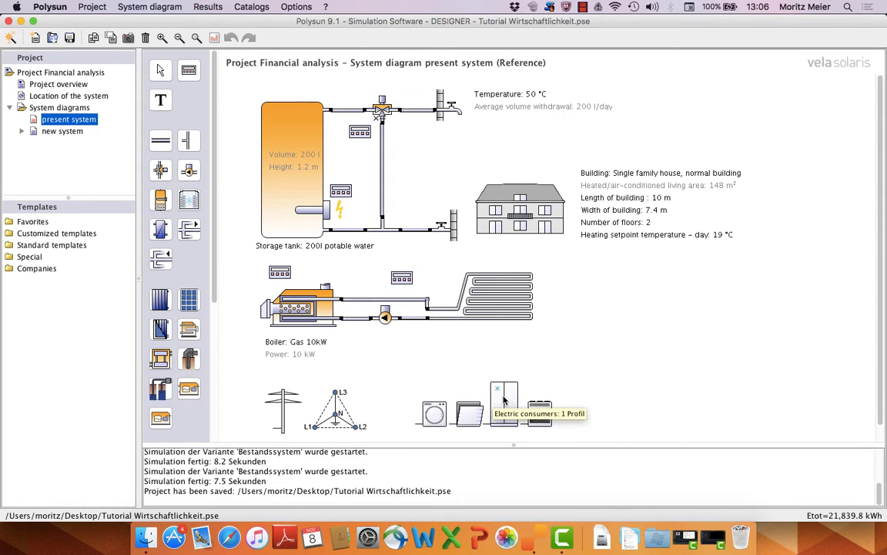
double_click(502, 399)
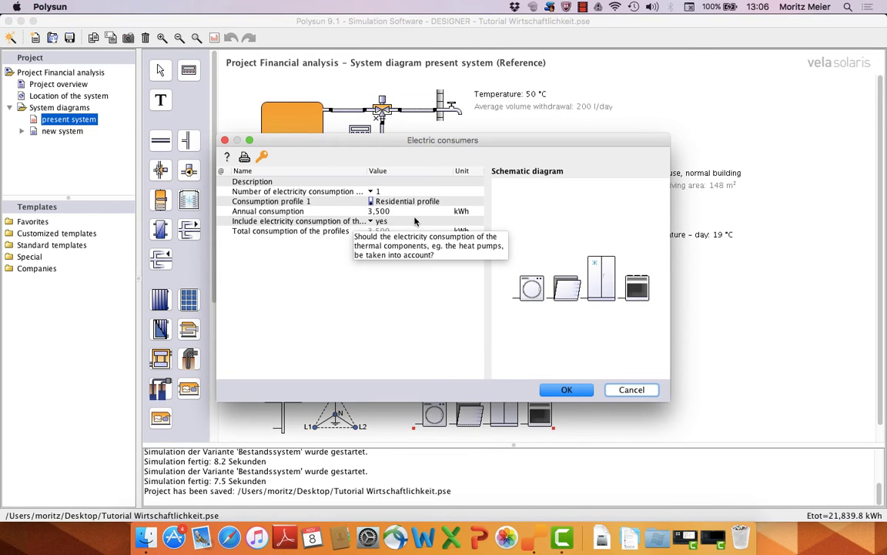
click(567, 390)
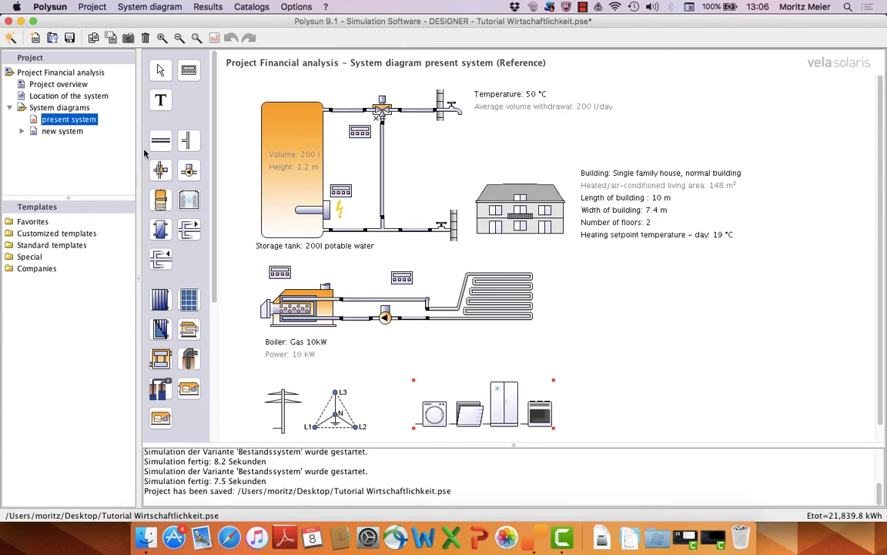
Run the present system's profitability calculation and widen its Input values pane.
click(377, 443)
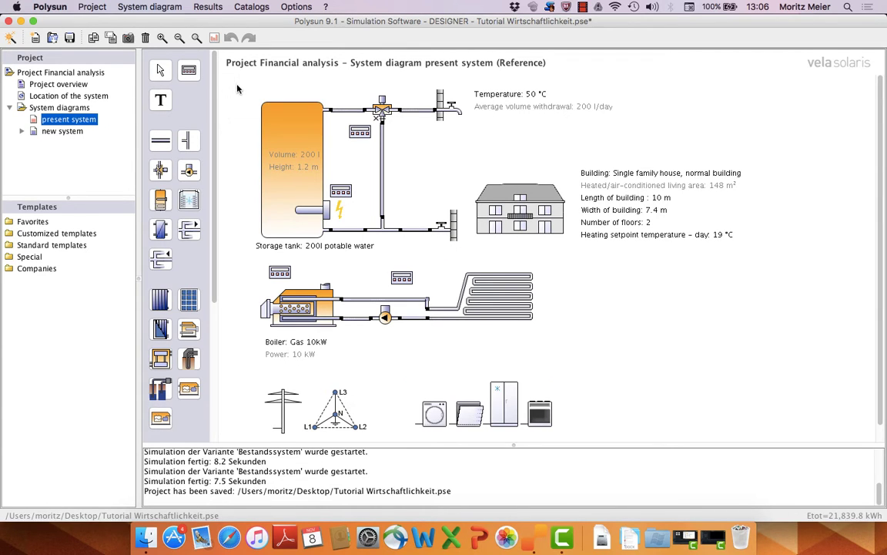
click(206, 8)
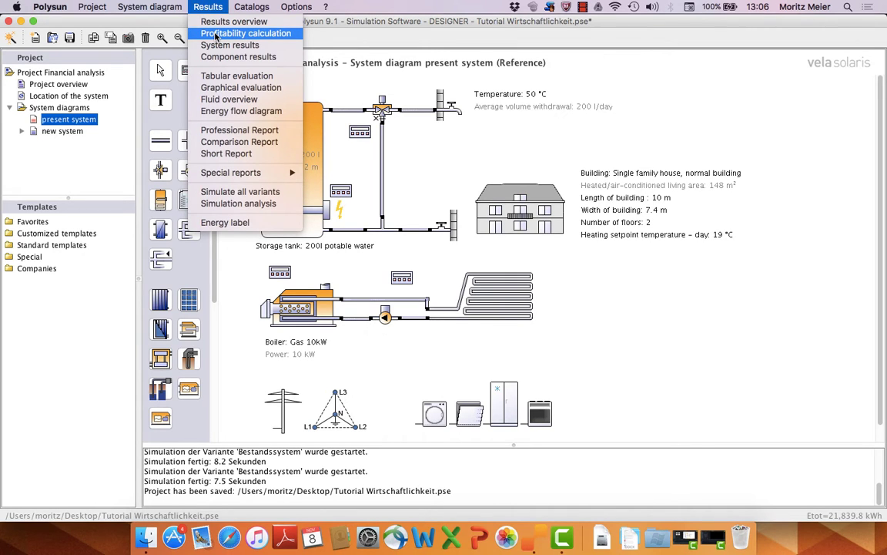
click(216, 34)
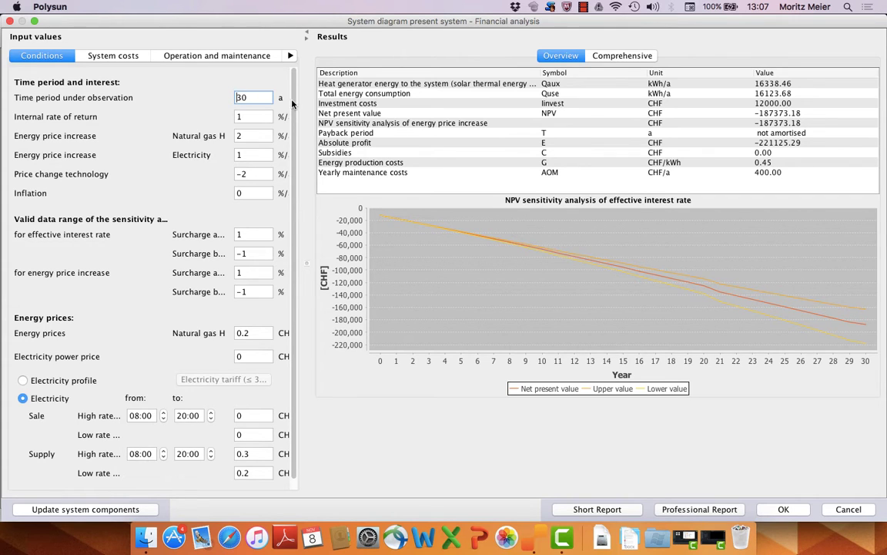
drag(306, 269, 362, 269)
drag(399, 107, 452, 89)
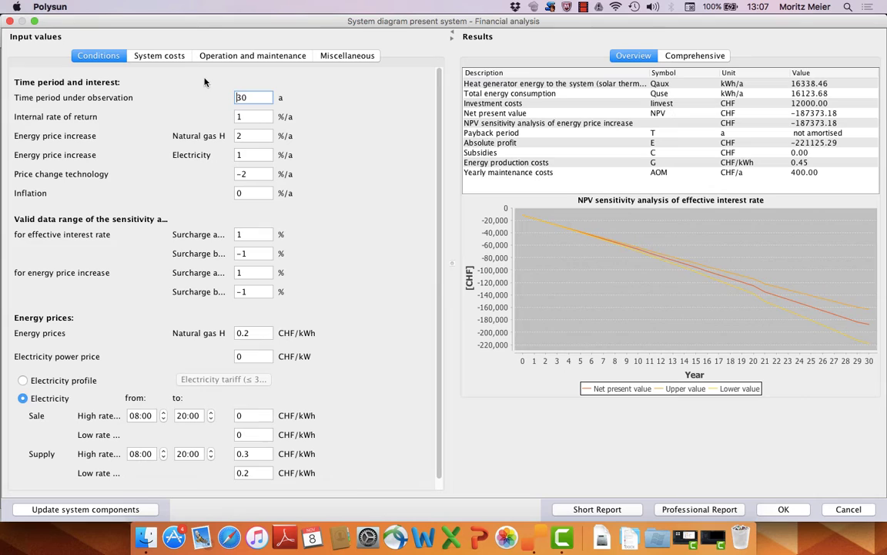
Review system costs, operation and maintenance, and miscellaneous inputs, ending on the 30-year conditions.
click(170, 58)
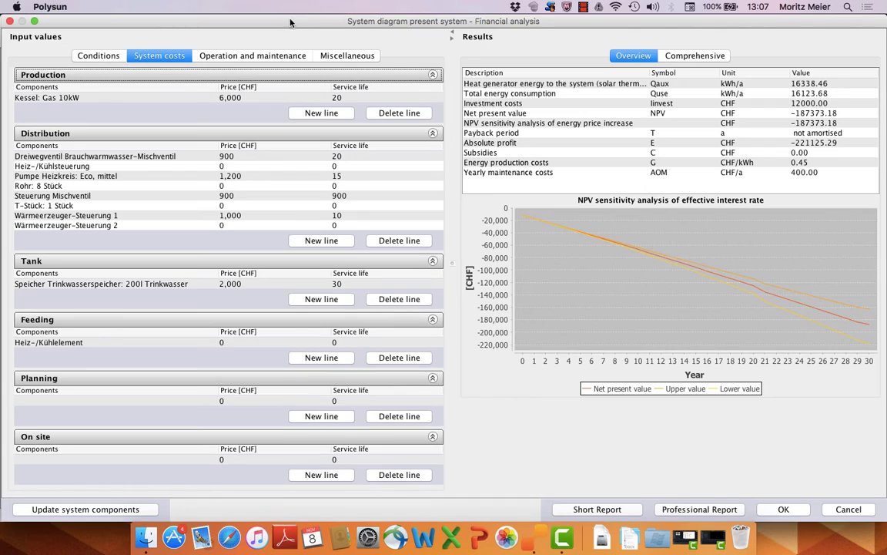
mouse_move(290, 21)
mouse_down()
mouse_move(294, 225)
mouse_move(311, 352)
mouse_move(286, 5)
mouse_up()
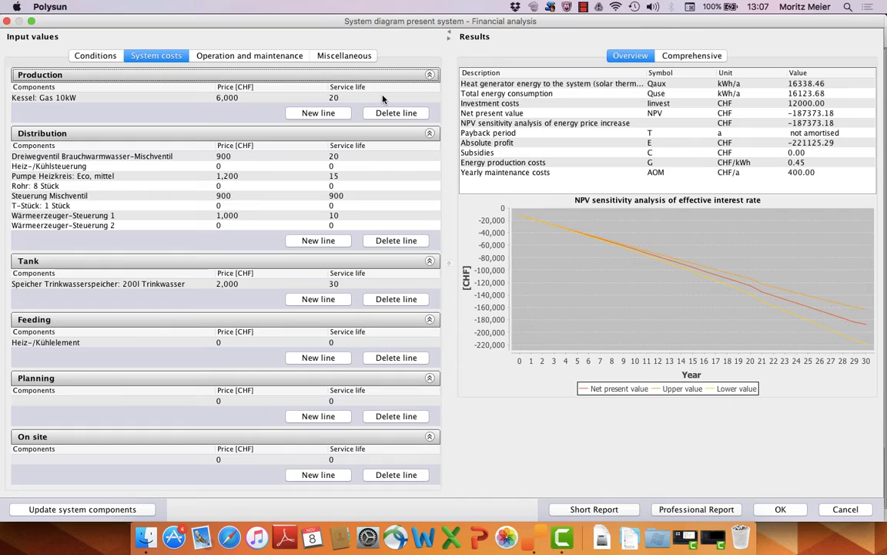
click(255, 57)
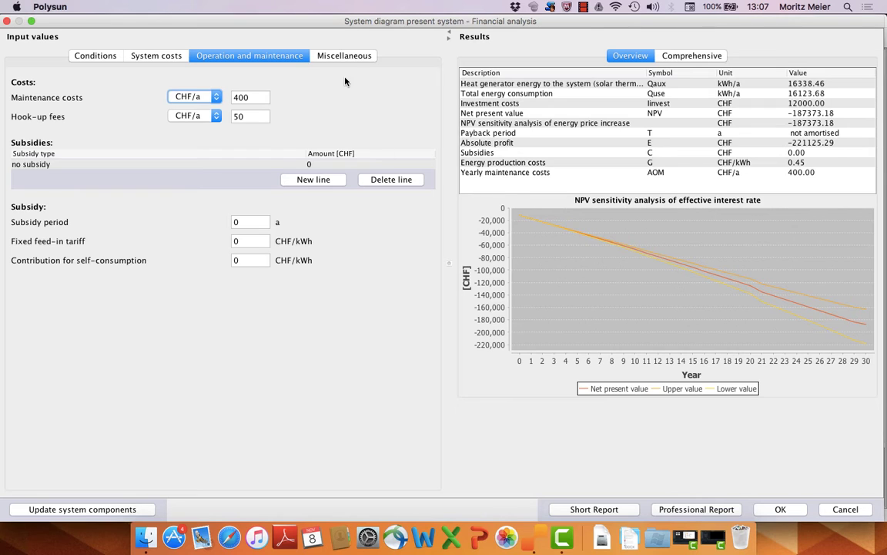
click(351, 56)
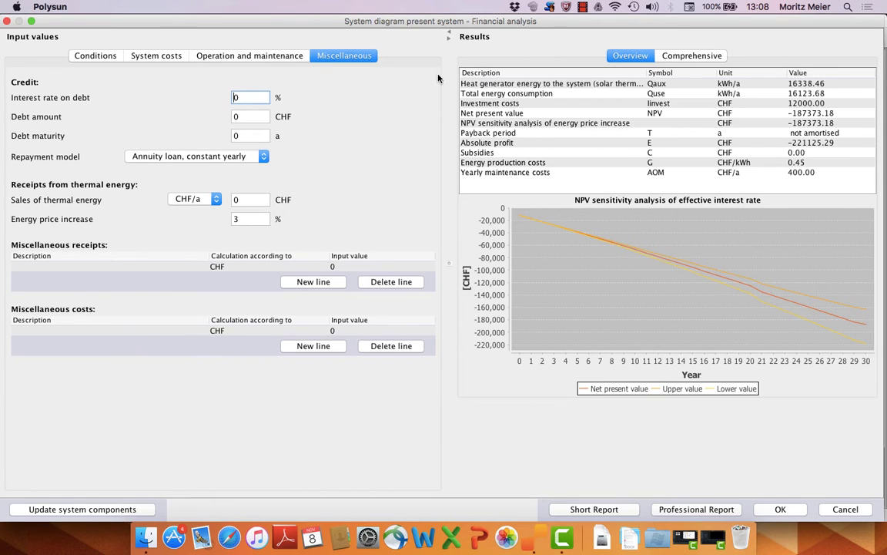
click(91, 51)
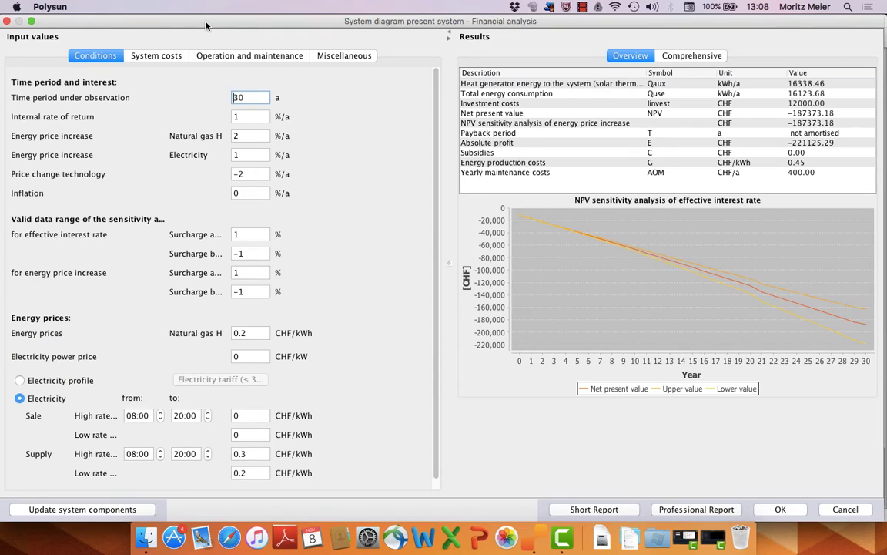
drag(206, 26, 205, 4)
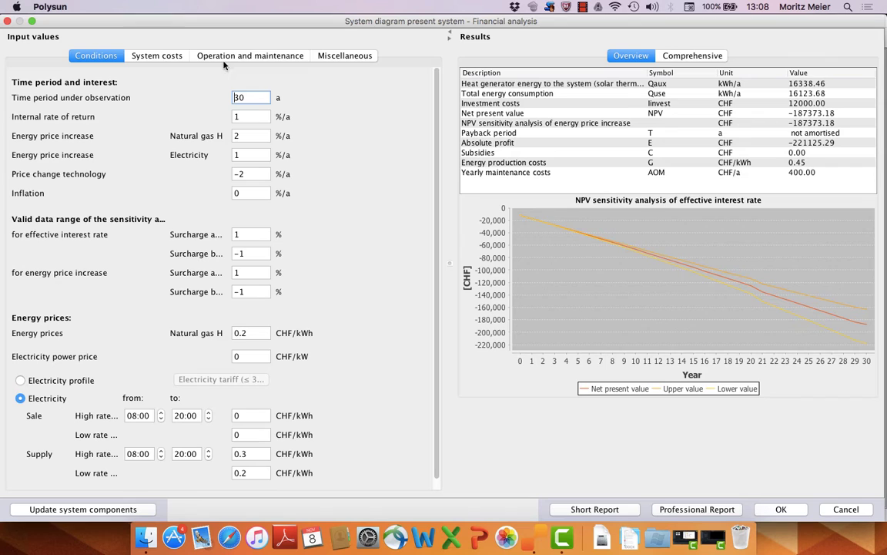
click(157, 55)
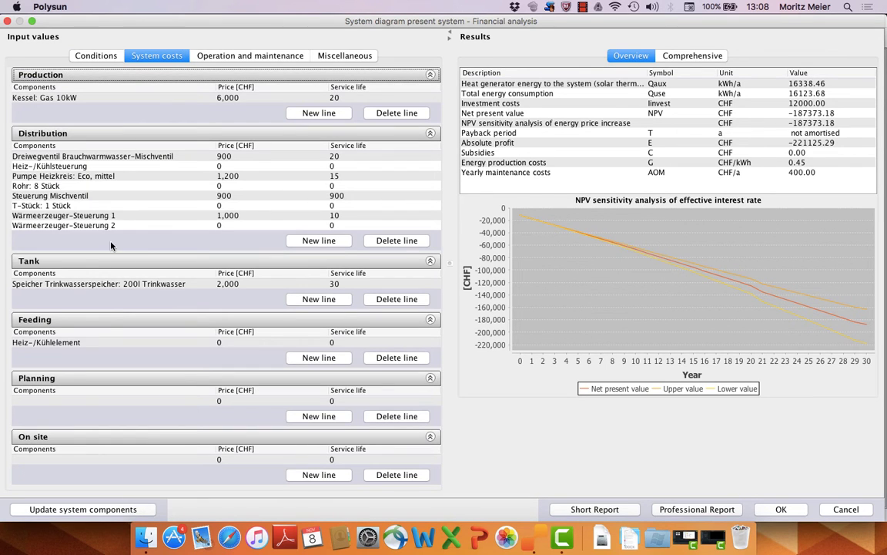
click(103, 56)
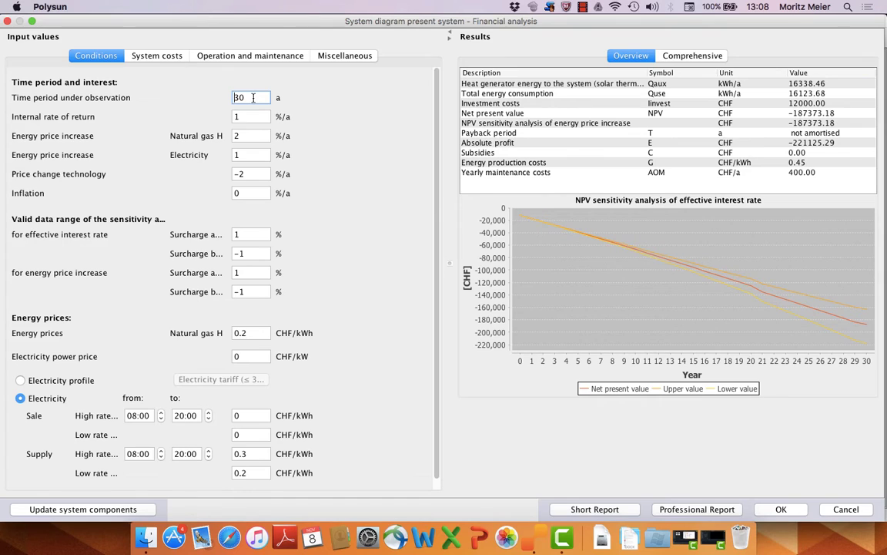
double_click(237, 96)
text(10)
click(67, 380)
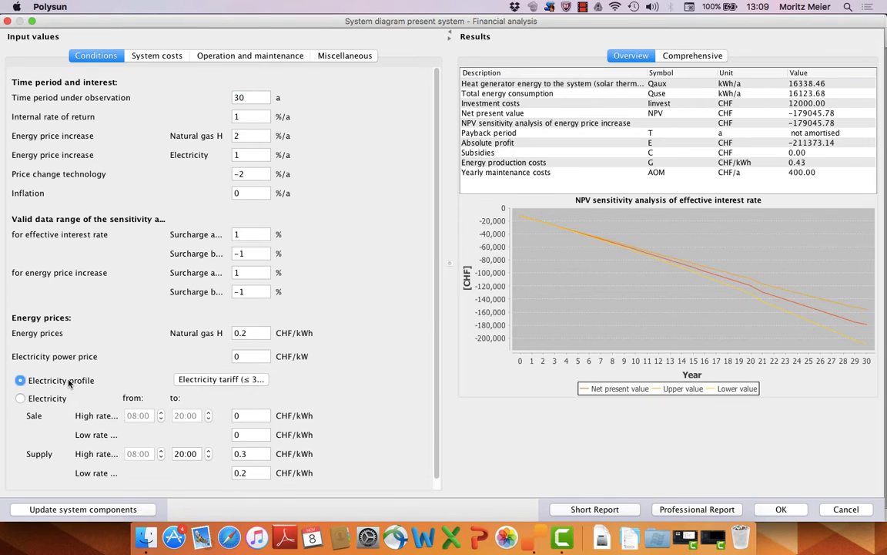
click(189, 380)
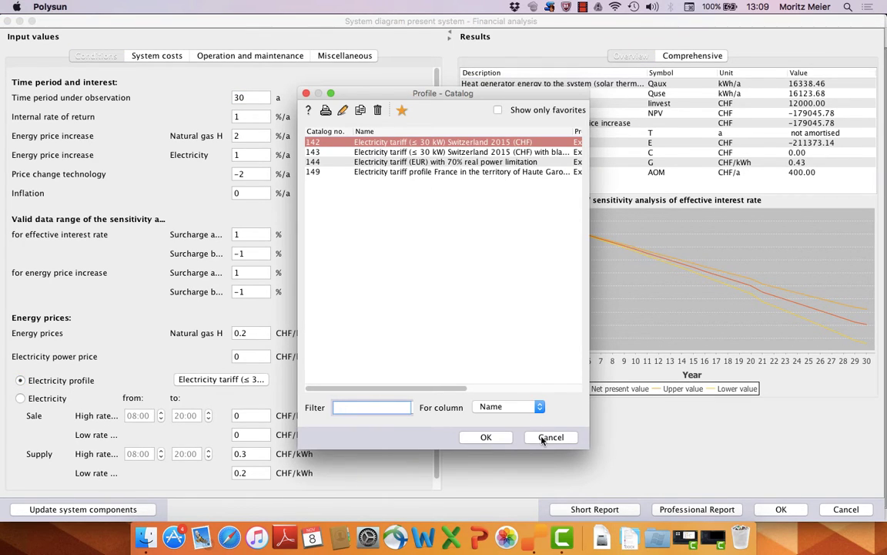
click(549, 437)
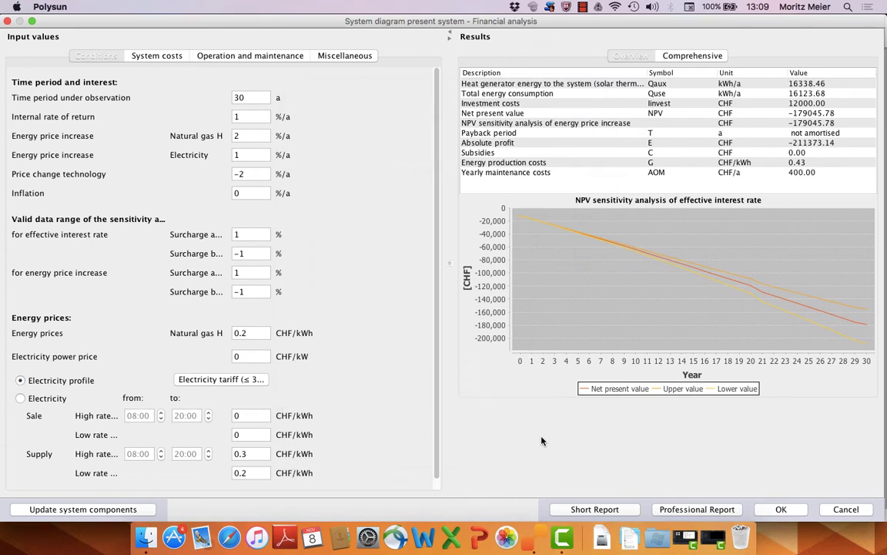
click(38, 400)
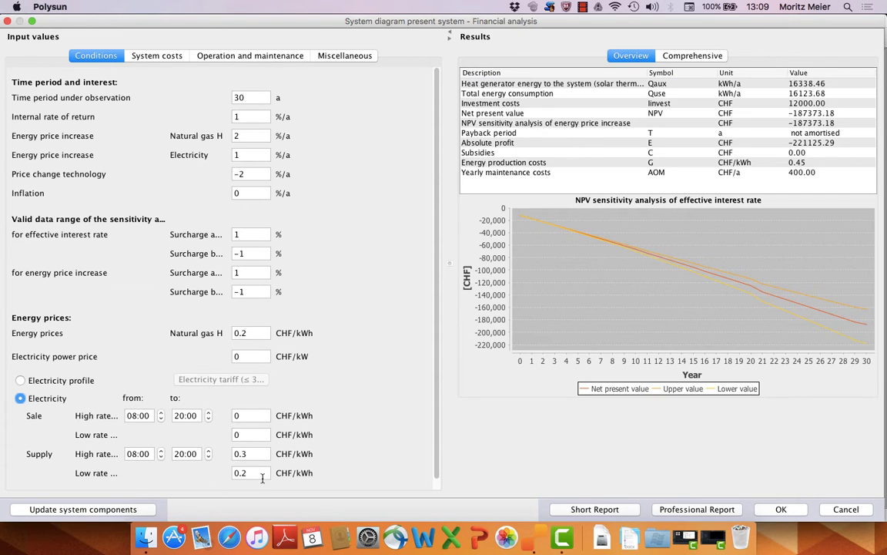
Add an 'Isolation' line under Production costs, then delete it again.
click(147, 56)
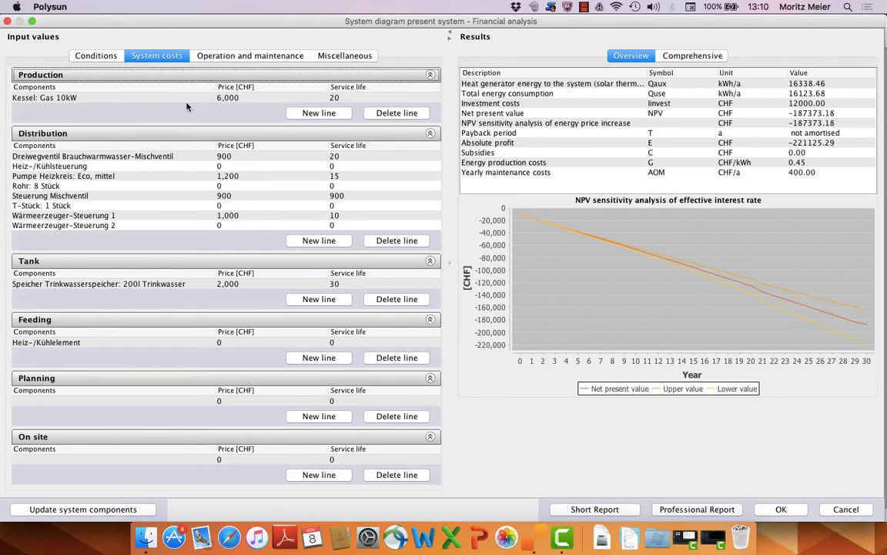
click(308, 115)
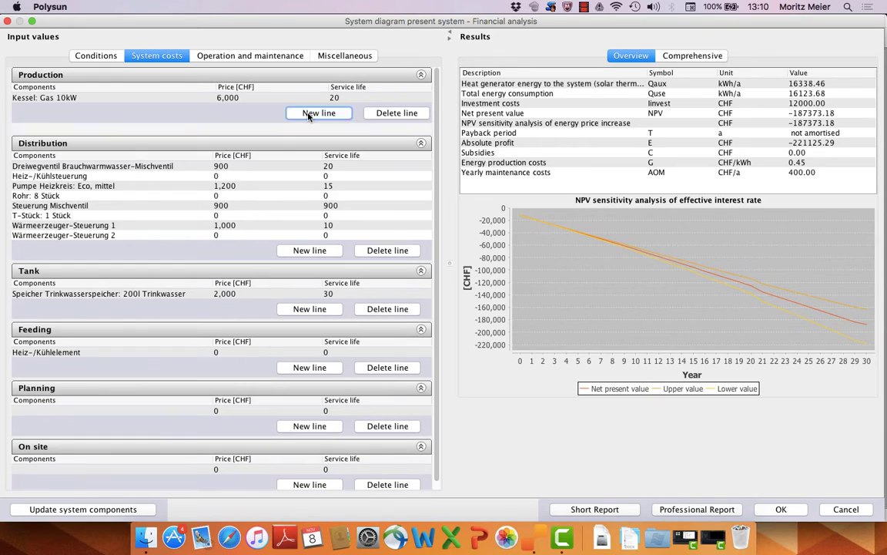
double_click(109, 107)
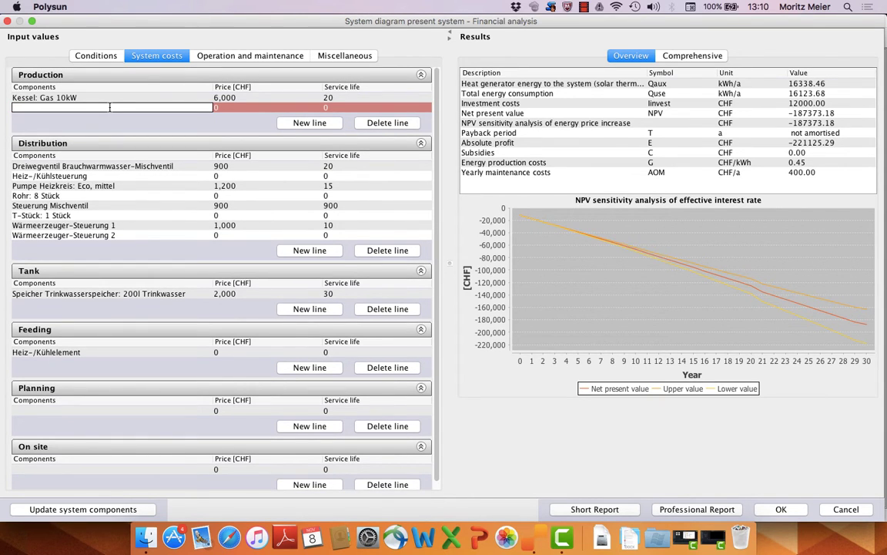
text(Isolation)
double_click(263, 107)
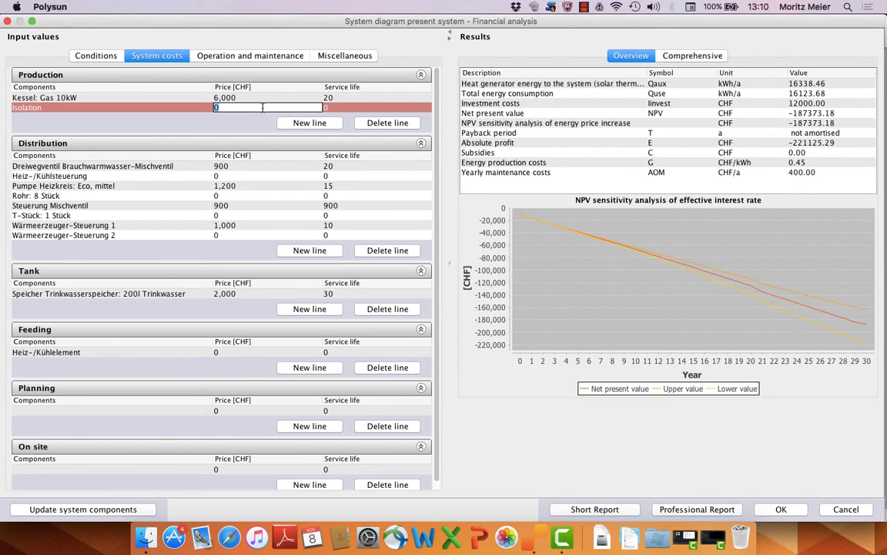
click(382, 123)
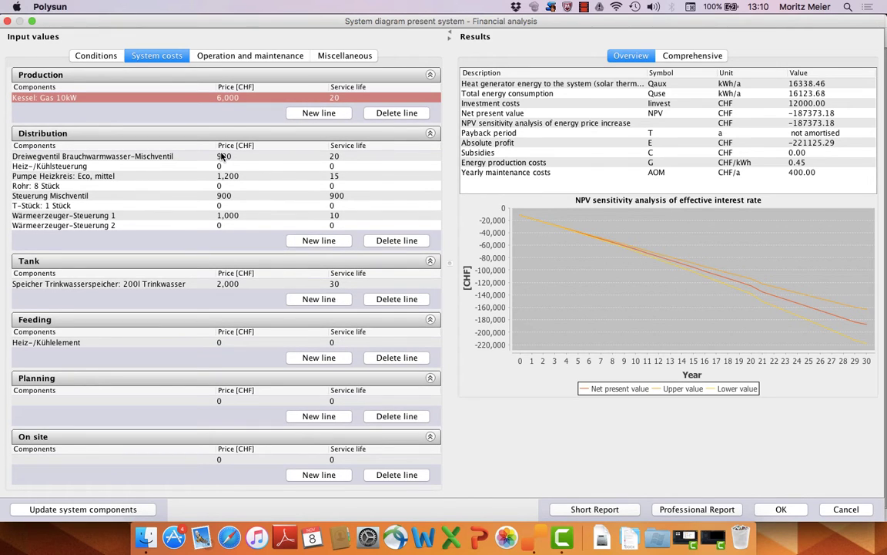
Set Steuerung Mischventil's service life to 20 years.
double_click(347, 197)
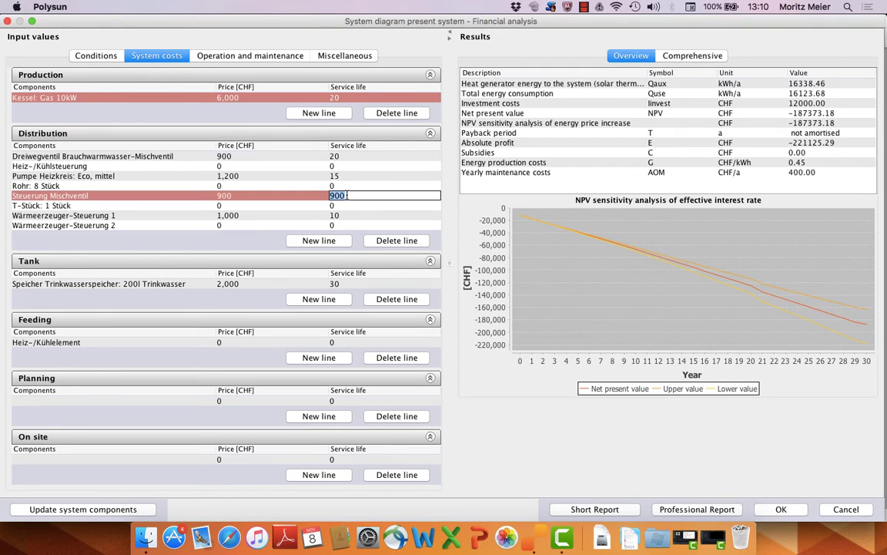
text(20)
double_click(348, 205)
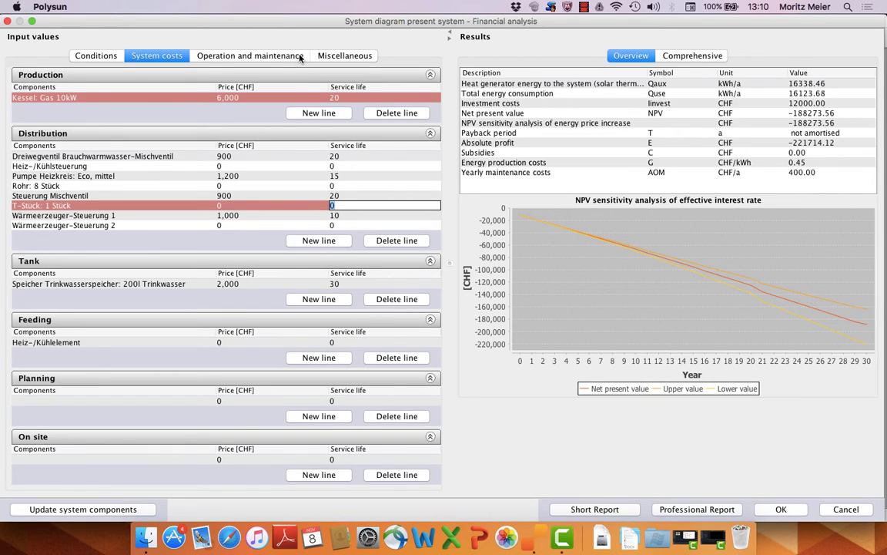
Show comprehensive results: 68,983.36 CHF electricity, 119,804.02 CHF fuel and 400 CHF/a maintenance.
click(274, 56)
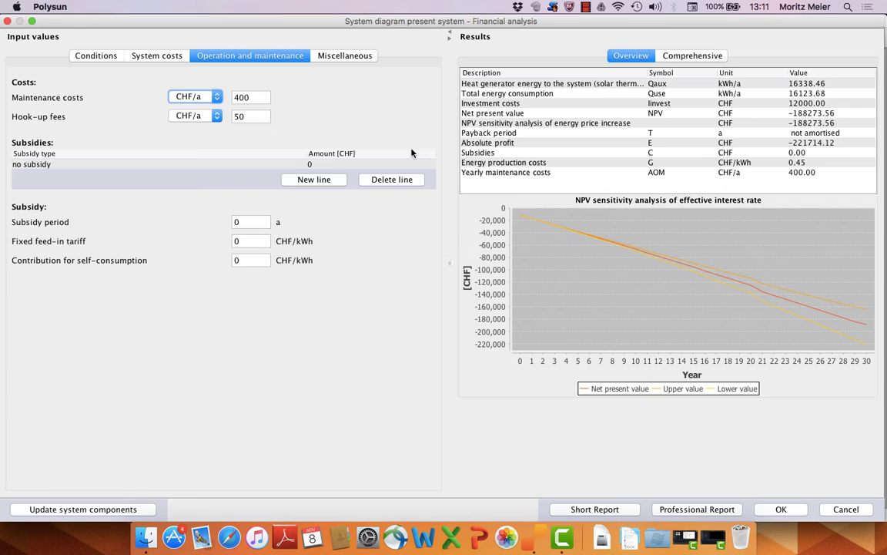
click(340, 57)
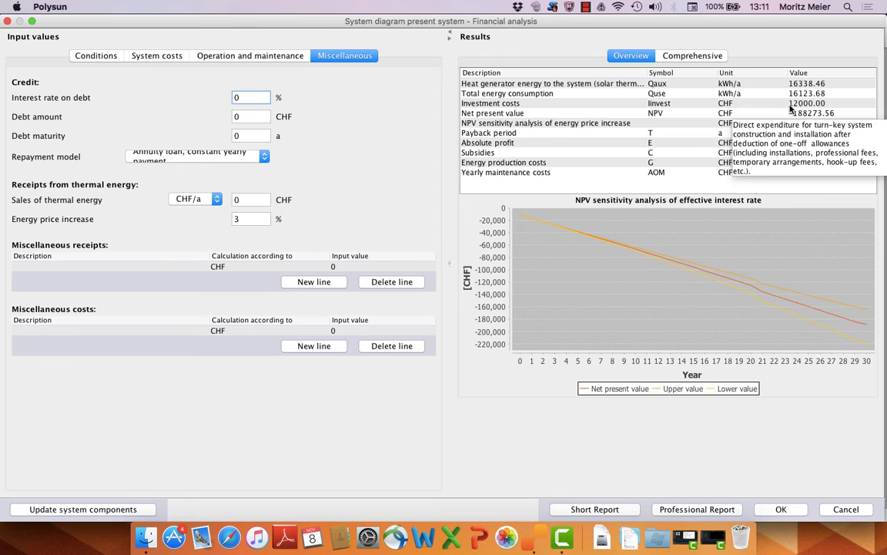
mouse_move(801, 114)
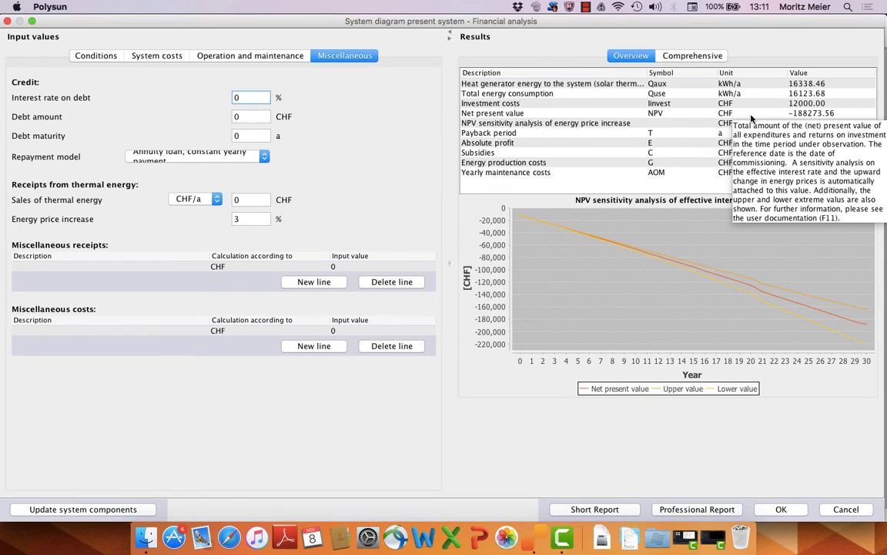
click(687, 59)
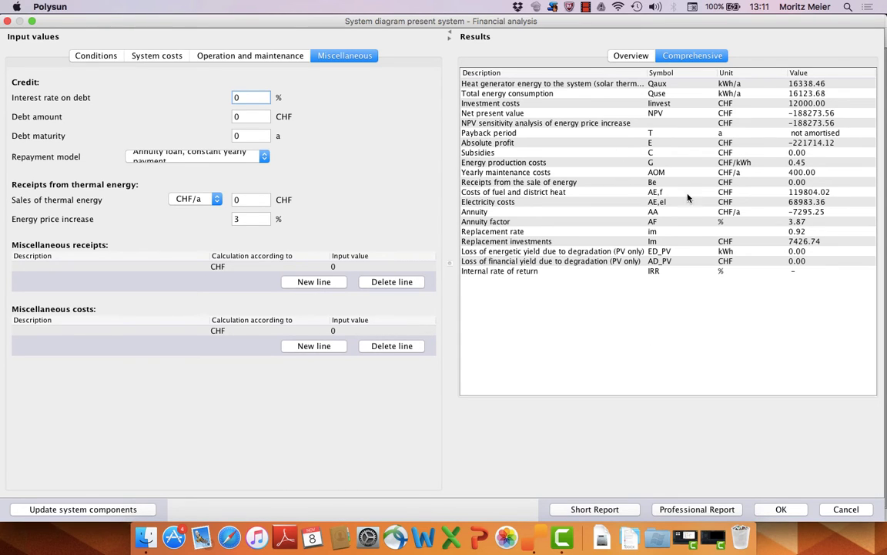
mouse_move(684, 184)
click(497, 179)
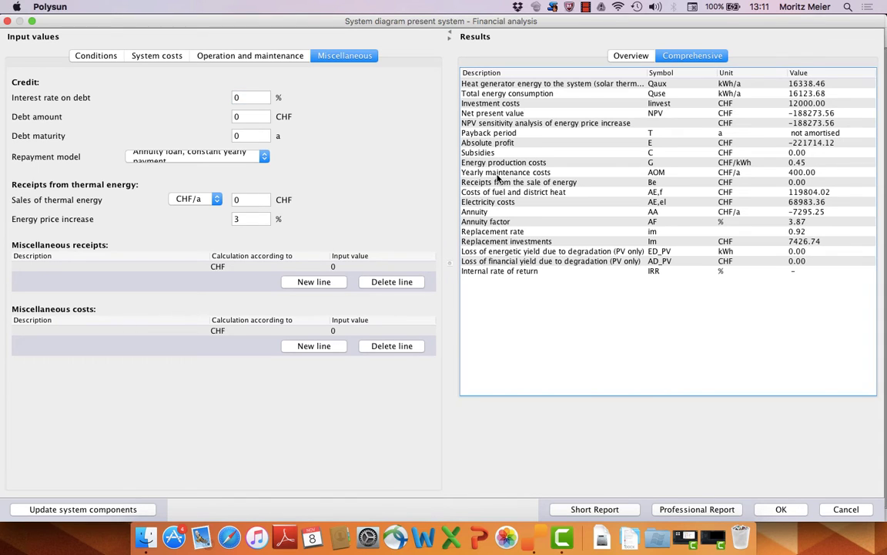
click(497, 174)
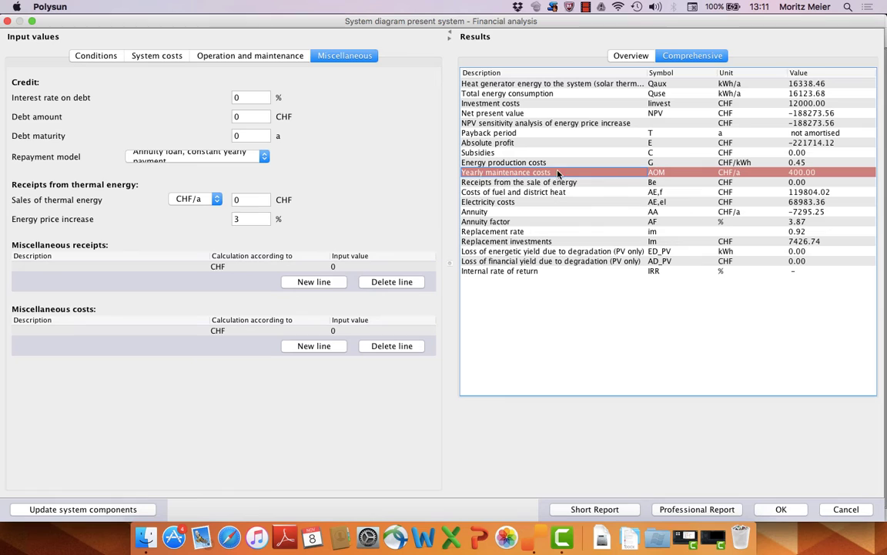
click(546, 202)
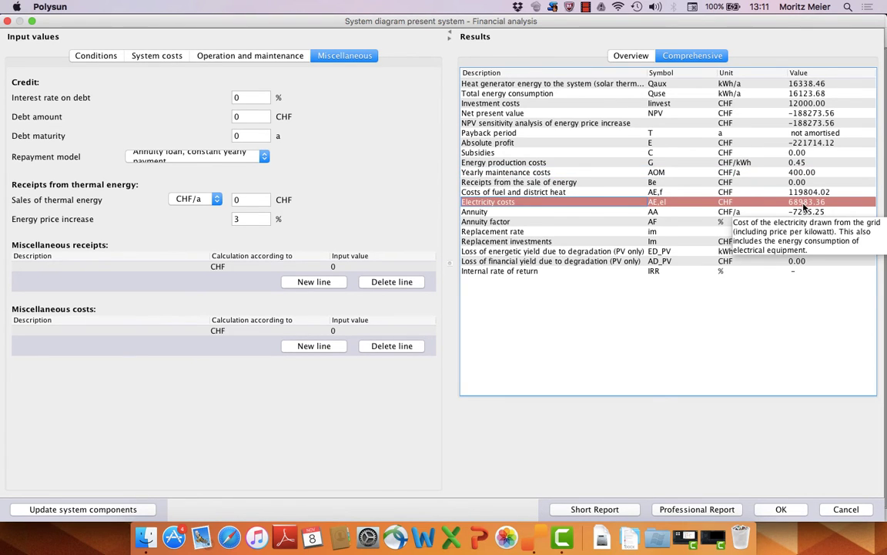
Chart the energy production costs, then the investment costs pie: production 50%, distribution 33%, tank 17%.
click(631, 55)
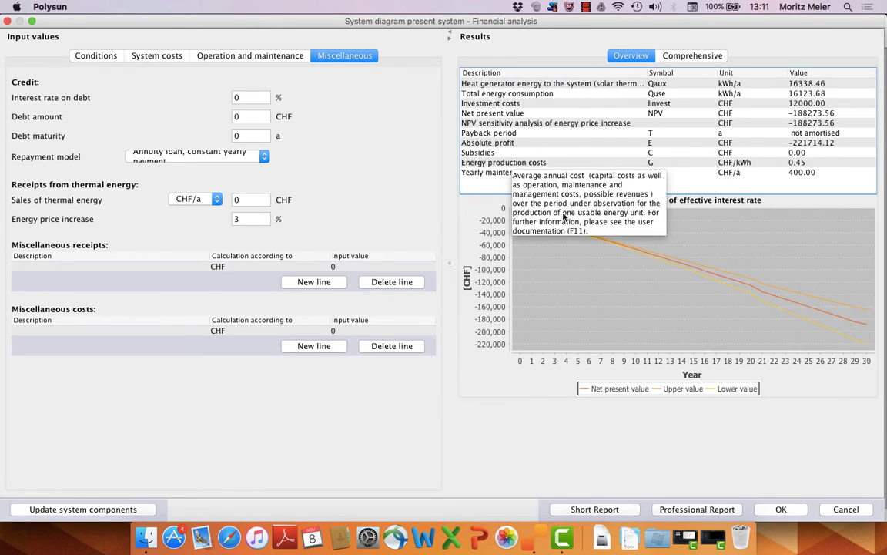
mouse_move(498, 167)
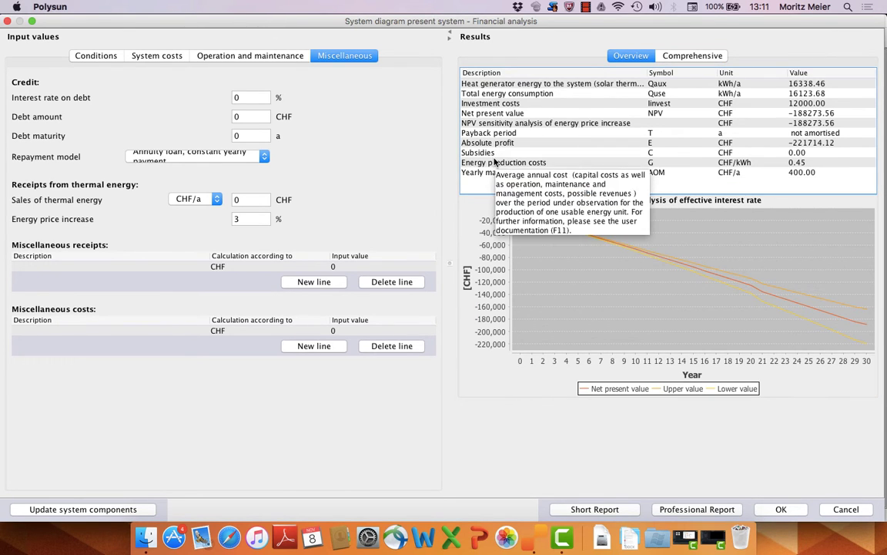
click(498, 163)
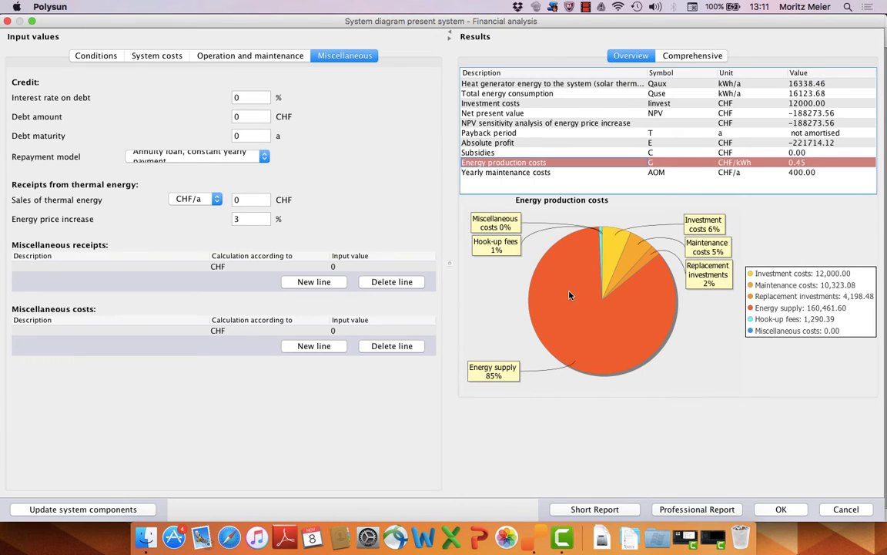
mouse_move(634, 348)
mouse_move(552, 131)
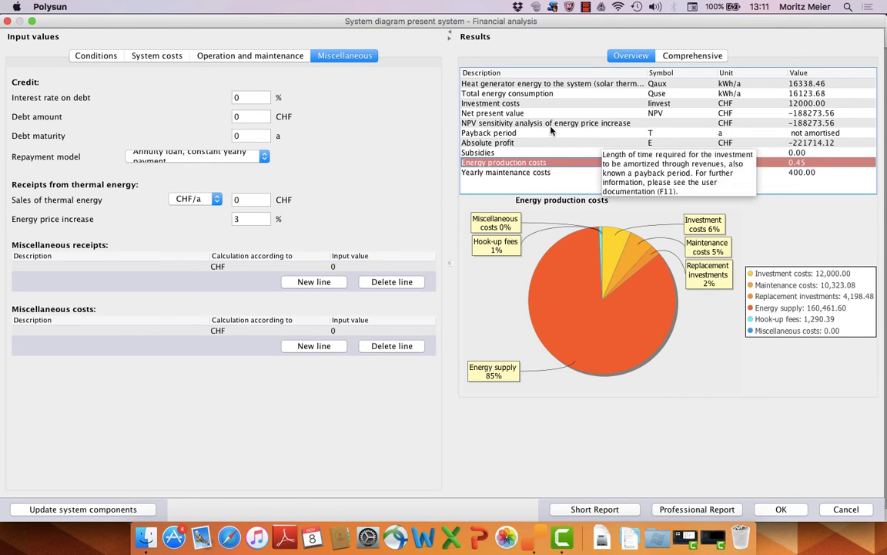
click(524, 104)
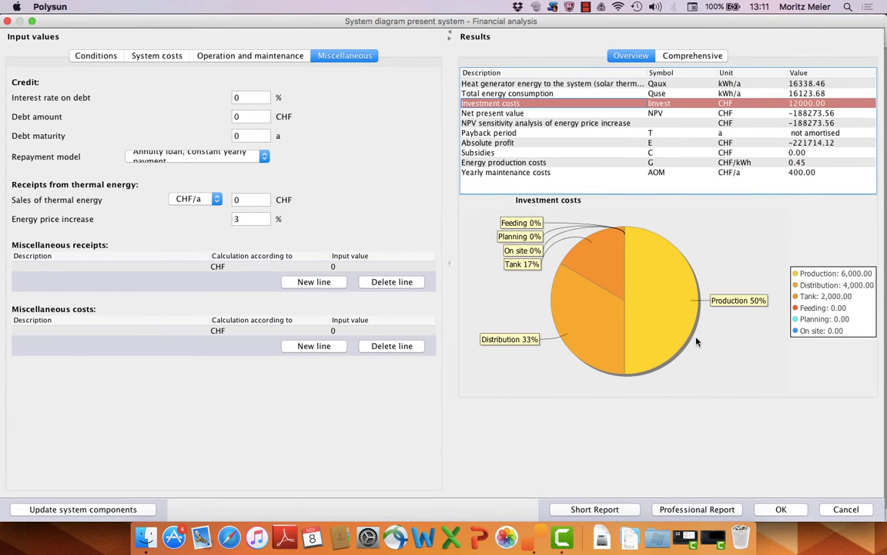
mouse_move(577, 320)
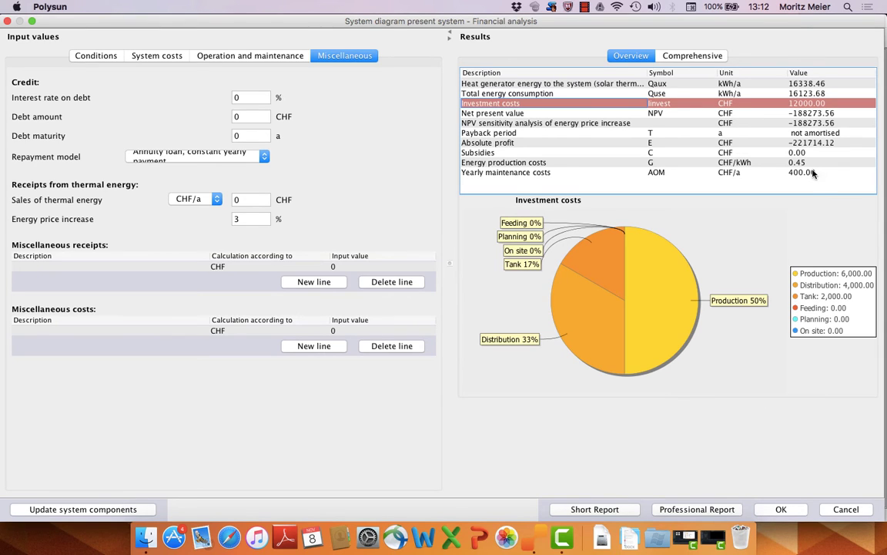
mouse_move(713, 109)
Close the present system's analysis and run the financial analysis for the new system.
click(782, 510)
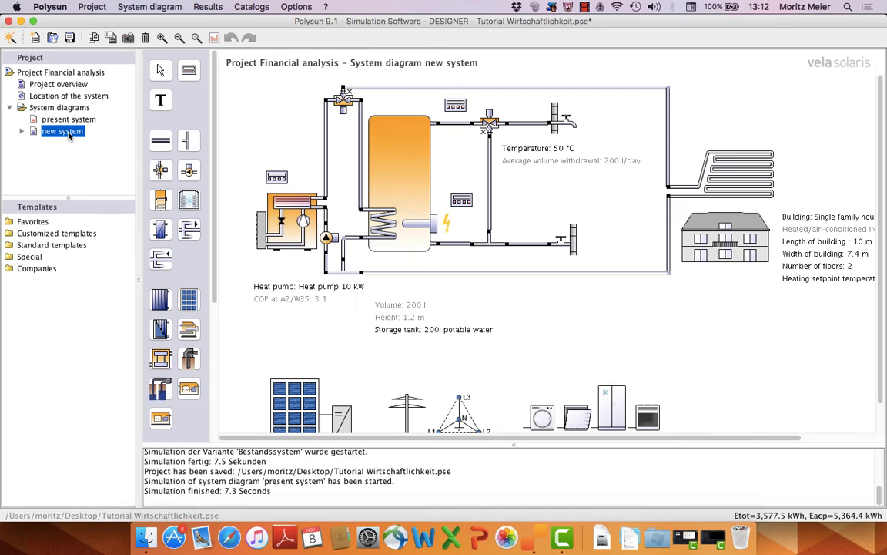
scroll(537, 330, down, 1)
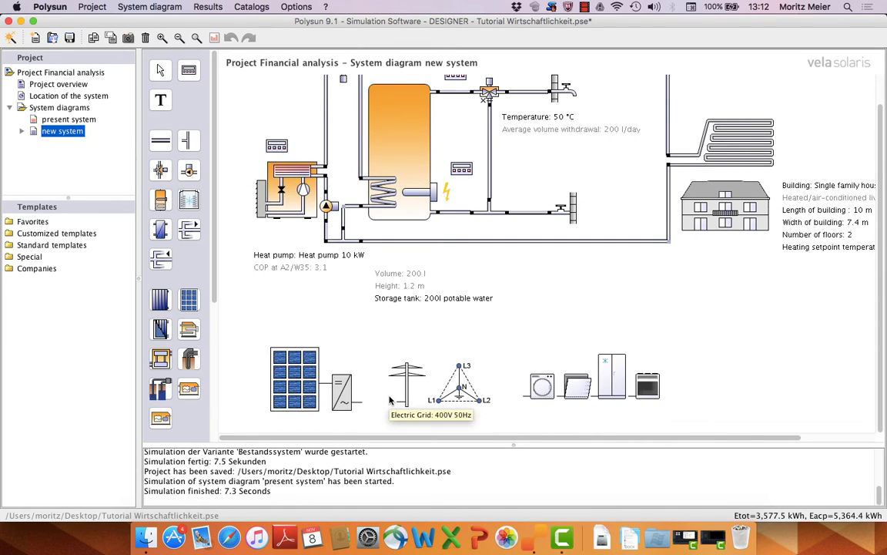
scroll(460, 269, up, 1)
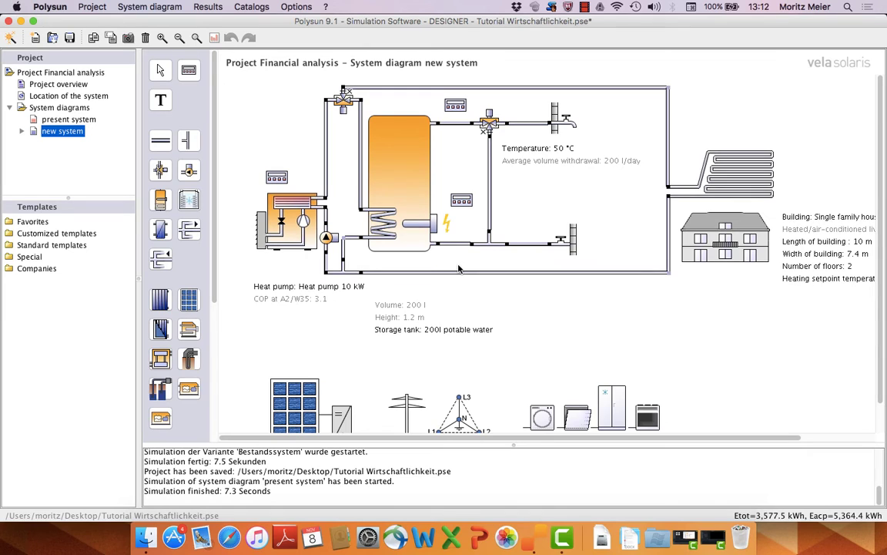
click(208, 7)
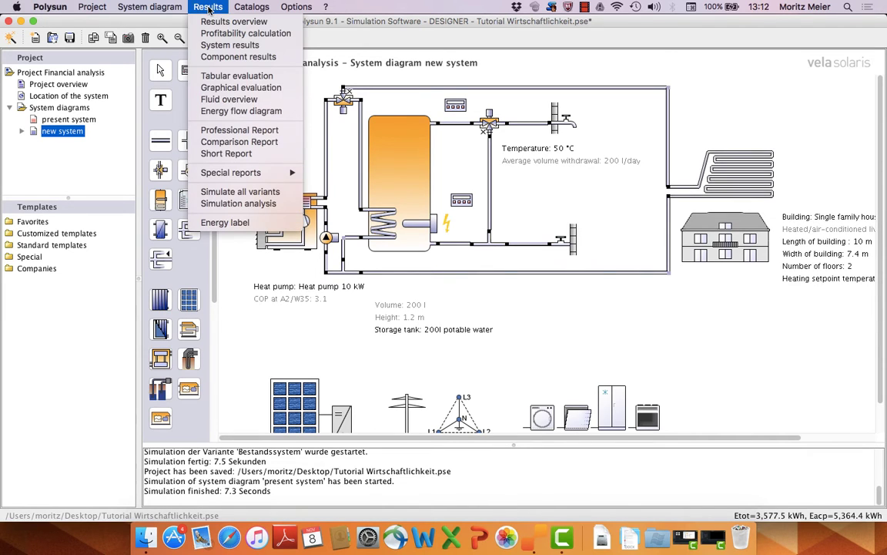
click(245, 34)
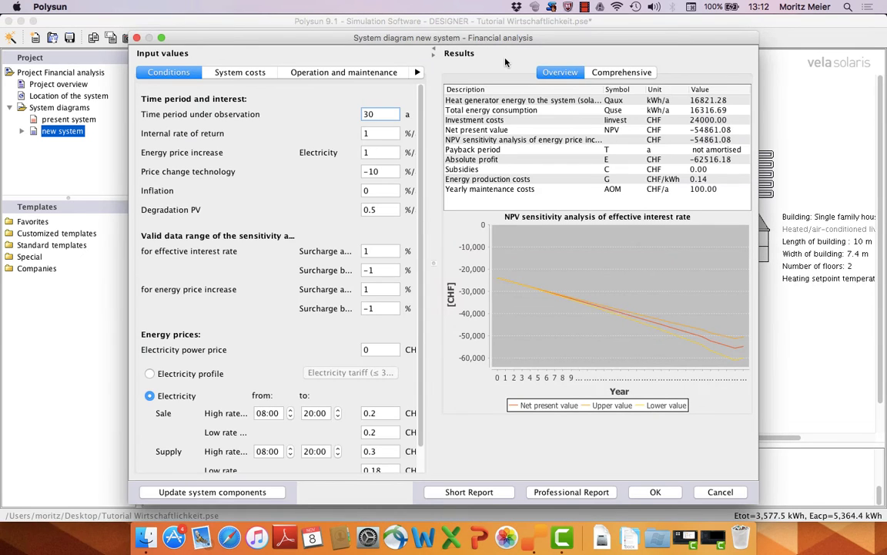
Enlarge the analysis window and show the new system's 24,000 CHF system costs.
drag(497, 48, 371, 31)
drag(631, 486, 885, 521)
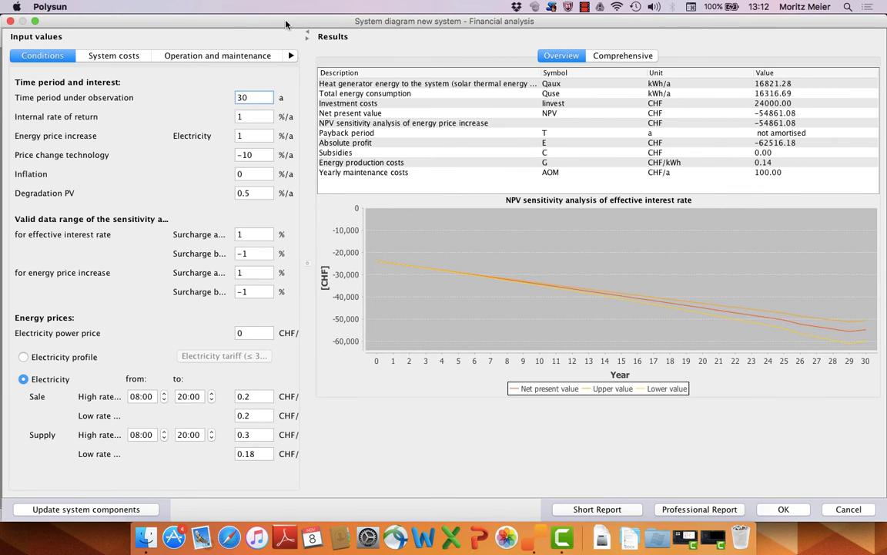
drag(285, 24, 349, 371)
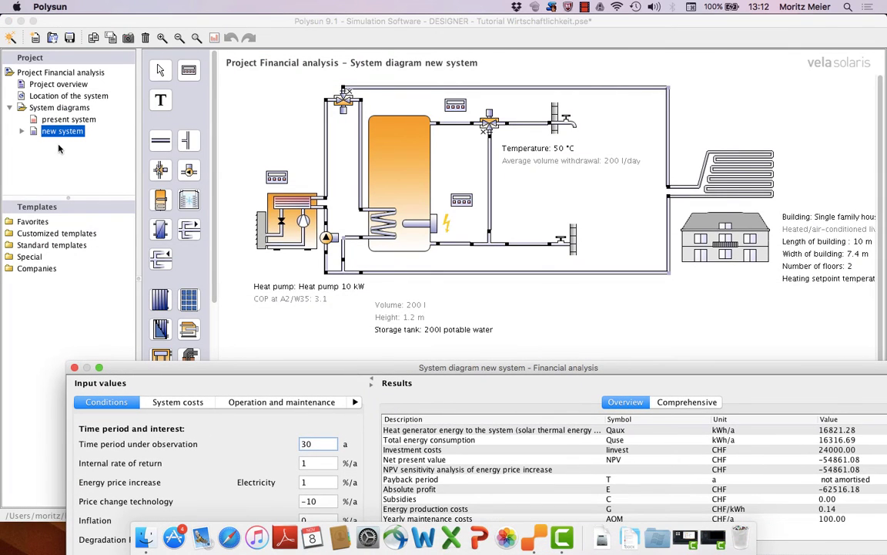
drag(275, 368, 210, 5)
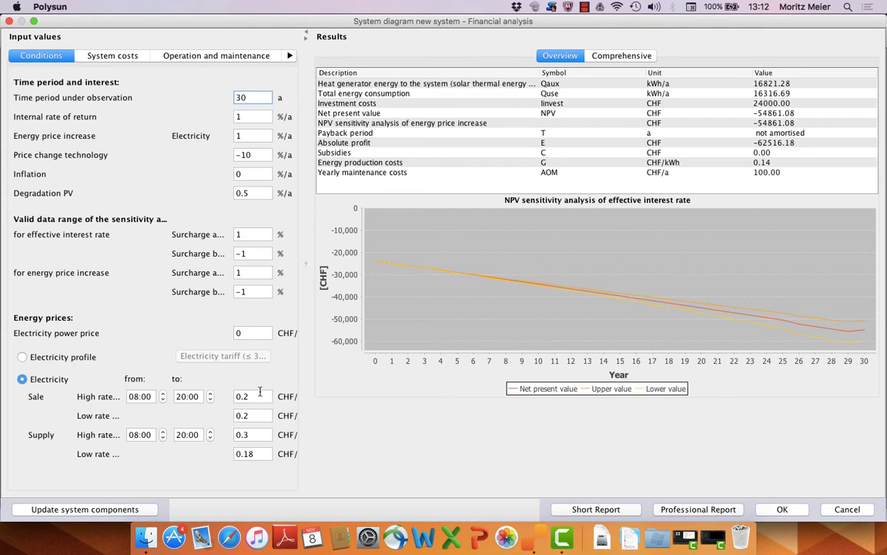
click(136, 60)
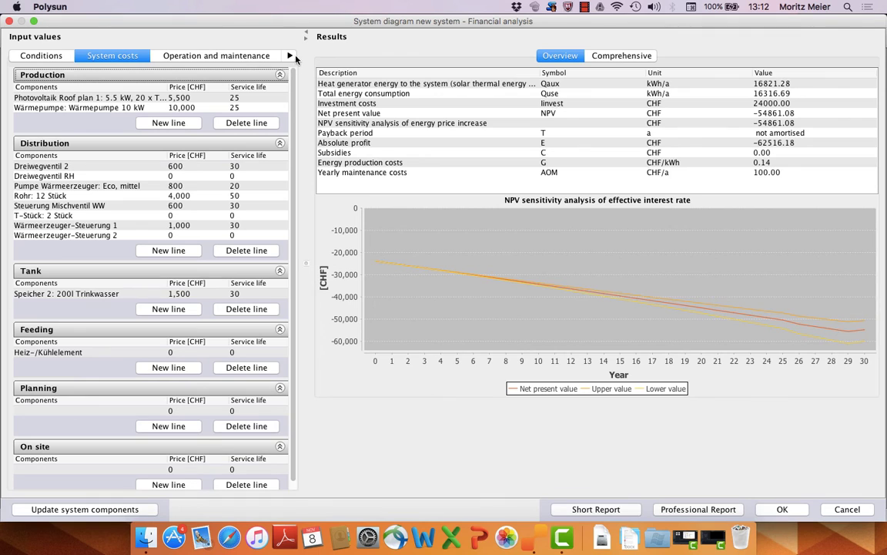
Widen the input panel and review the new system's maintenance costs and credit receipts settings.
drag(307, 62, 433, 65)
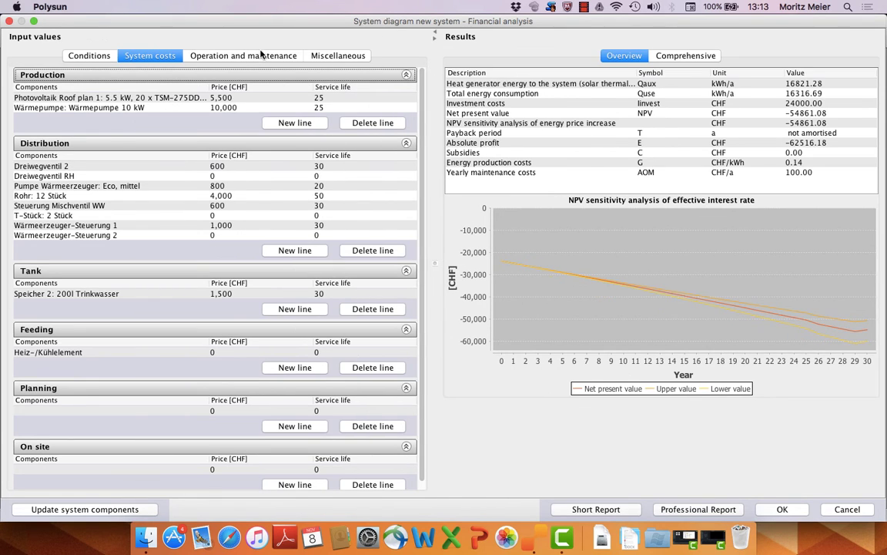
click(231, 54)
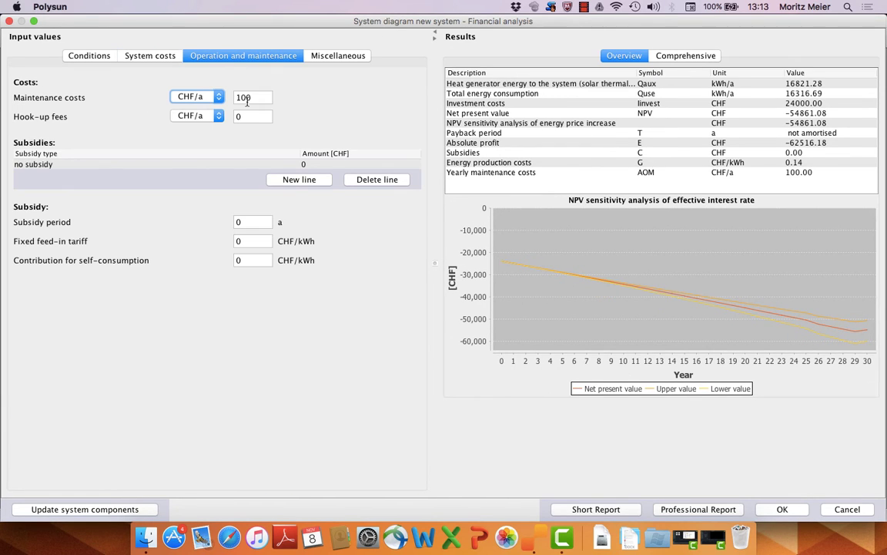
click(359, 57)
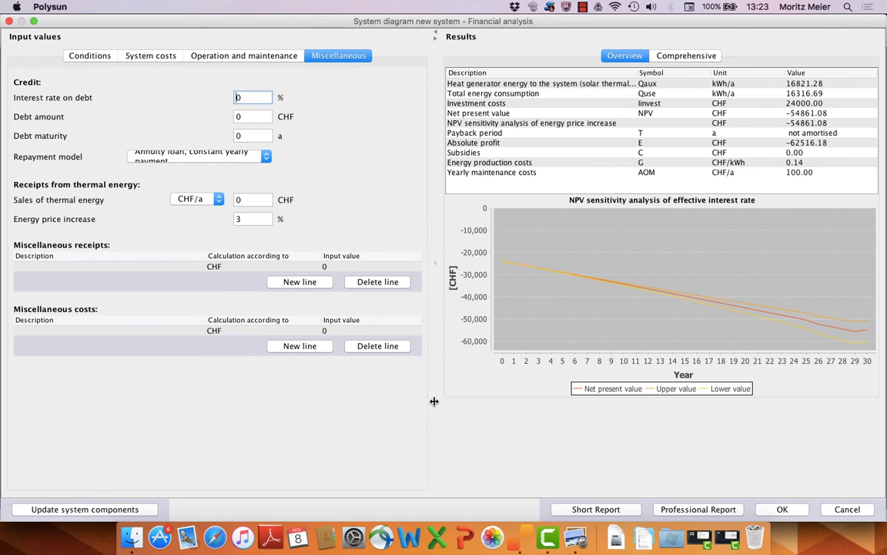
mouse_move(498, 117)
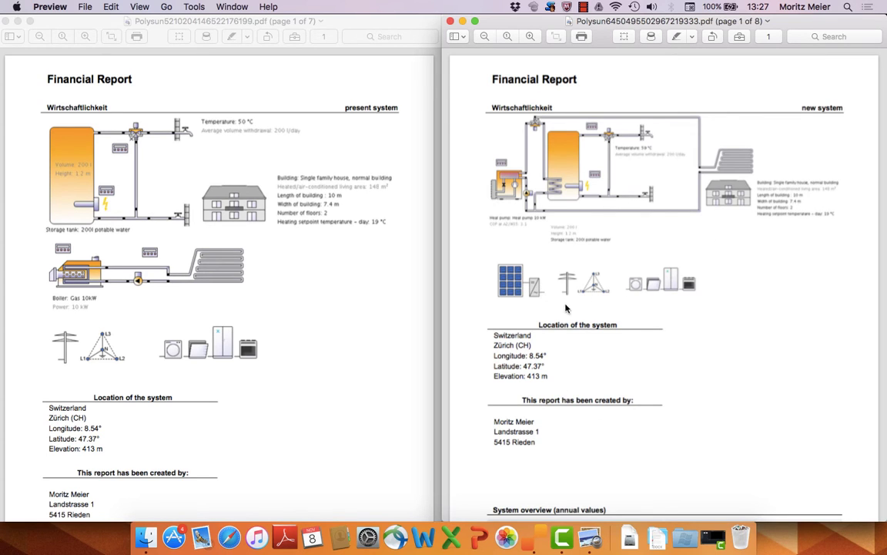
Scroll the new system's report past page 4 to the Financial Report page and its pie chart.
scroll(258, 327, down, 3)
scroll(258, 327, down, 15)
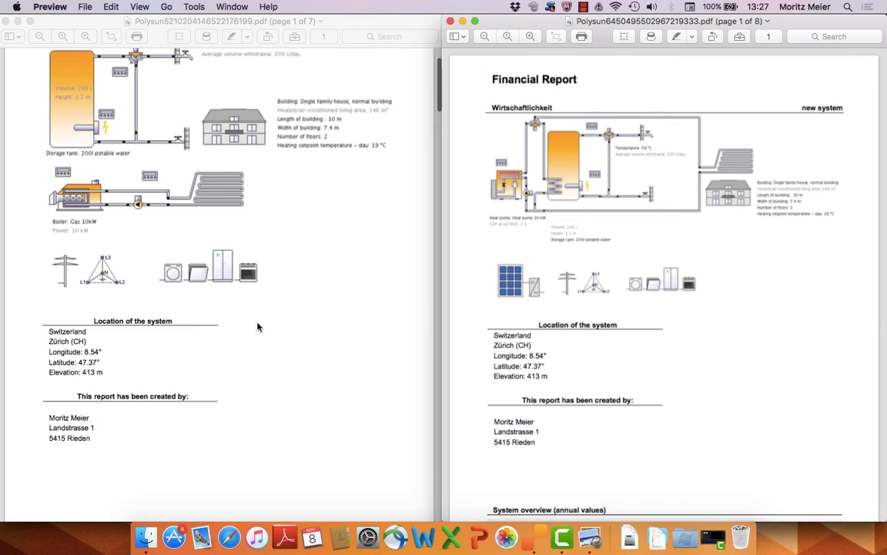
scroll(631, 319, down, 20)
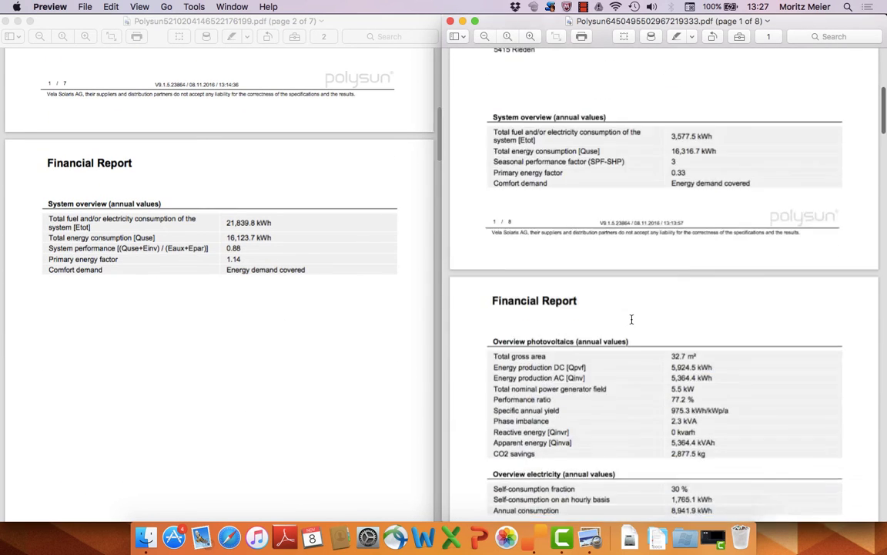
scroll(632, 319, down, 10)
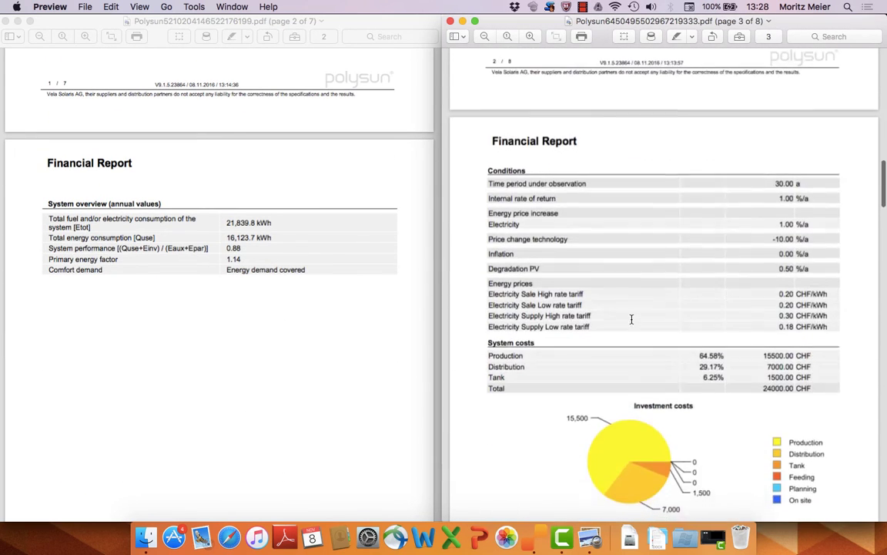
scroll(133, 356, down, 10)
scroll(133, 356, down, 10)
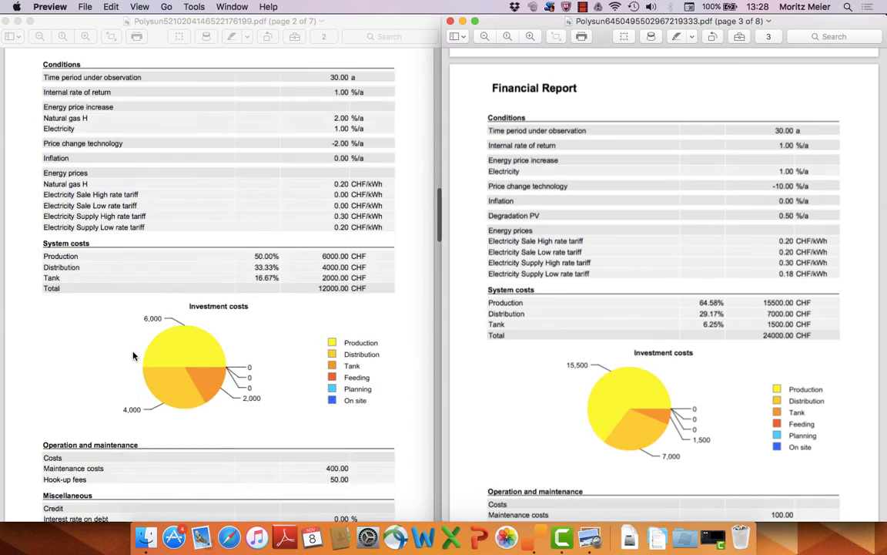
scroll(132, 357, up, 2)
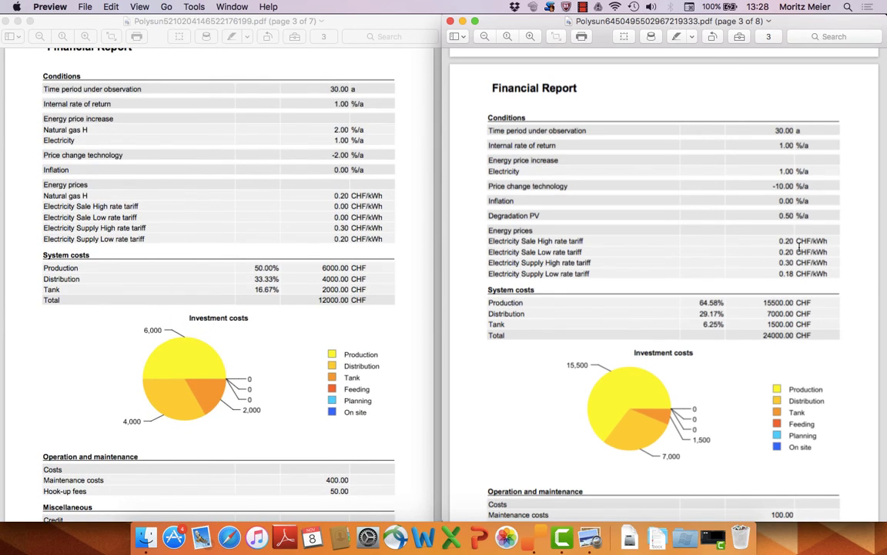
scroll(744, 333, down, 10)
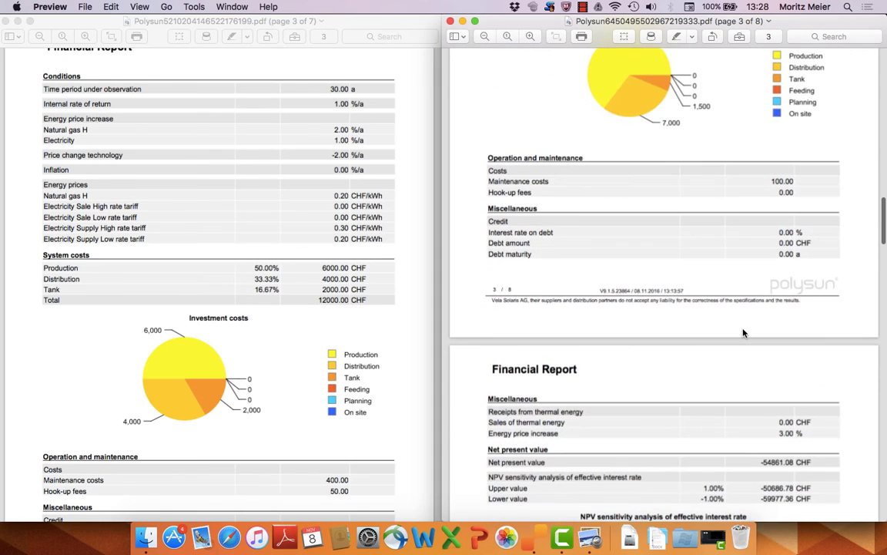
scroll(744, 333, down, 5)
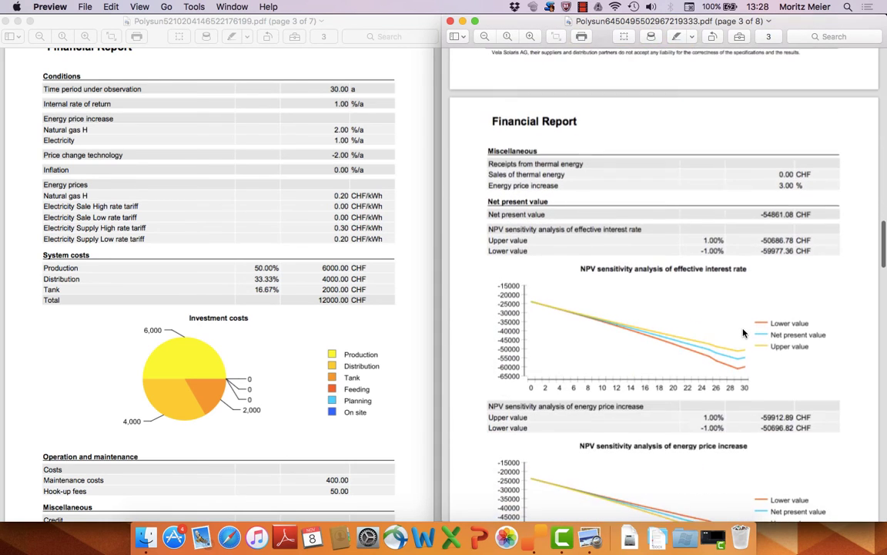
scroll(273, 348, down, 10)
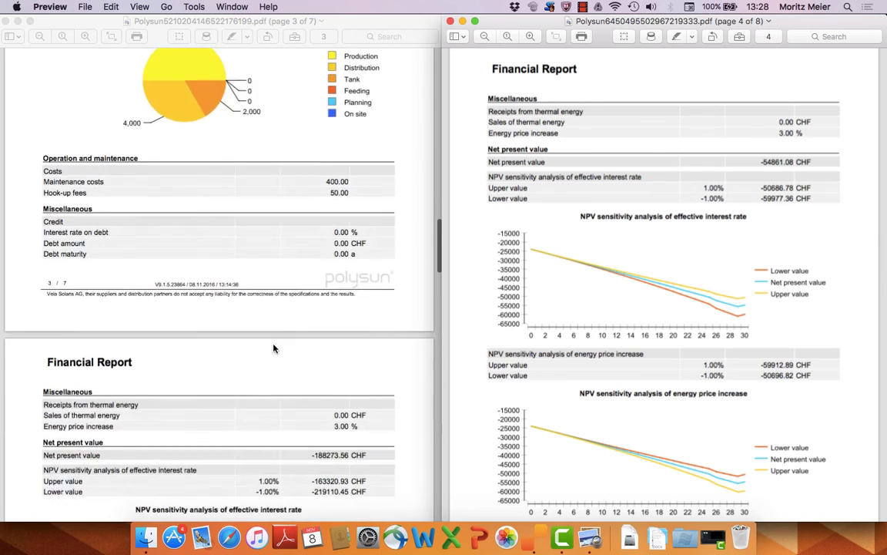
scroll(274, 348, down, 3)
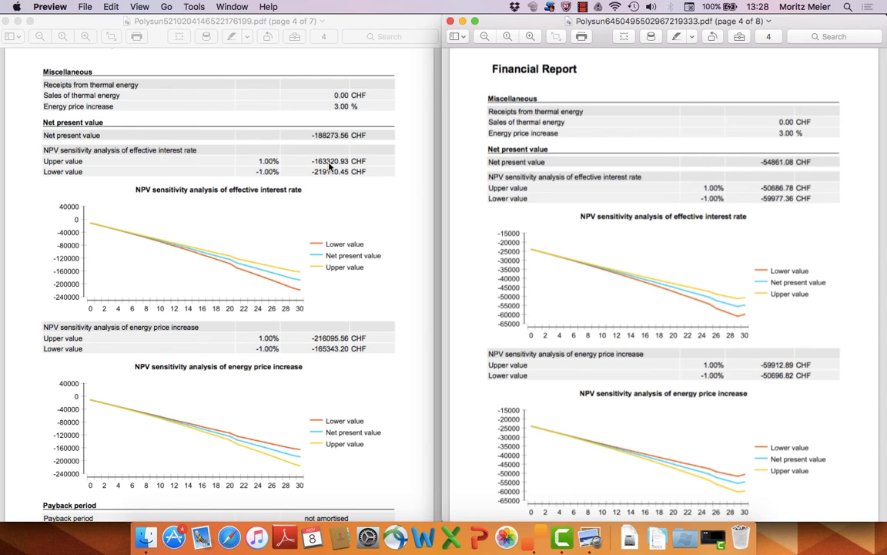
scroll(330, 164, up, 2)
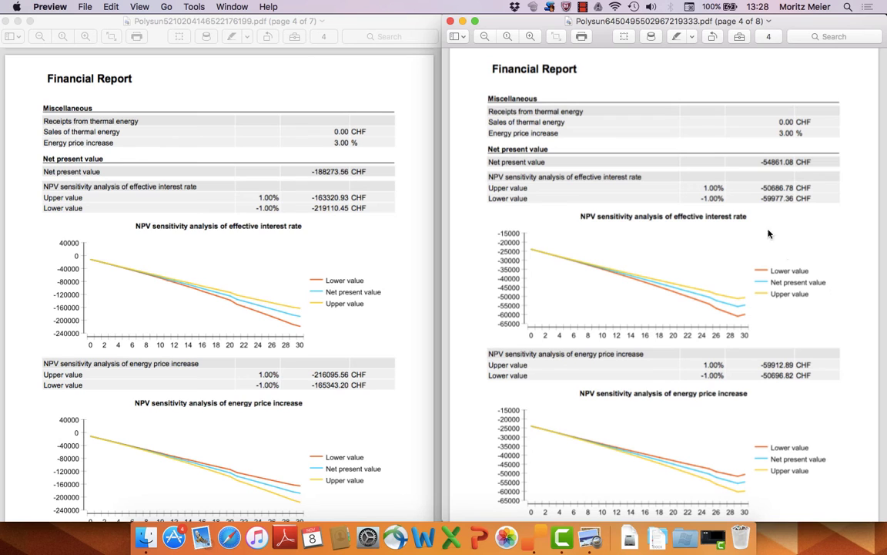
scroll(765, 195, down, 2)
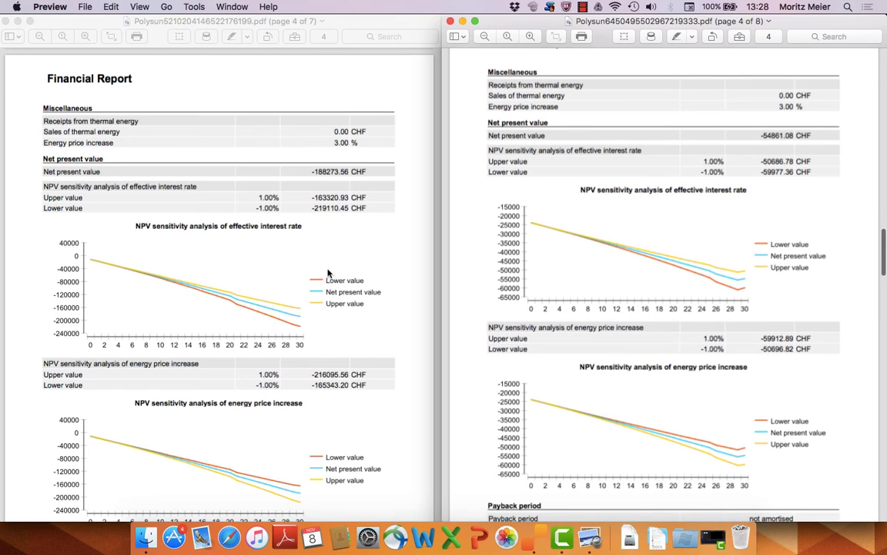
scroll(262, 288, down, 10)
scroll(261, 288, up, 20)
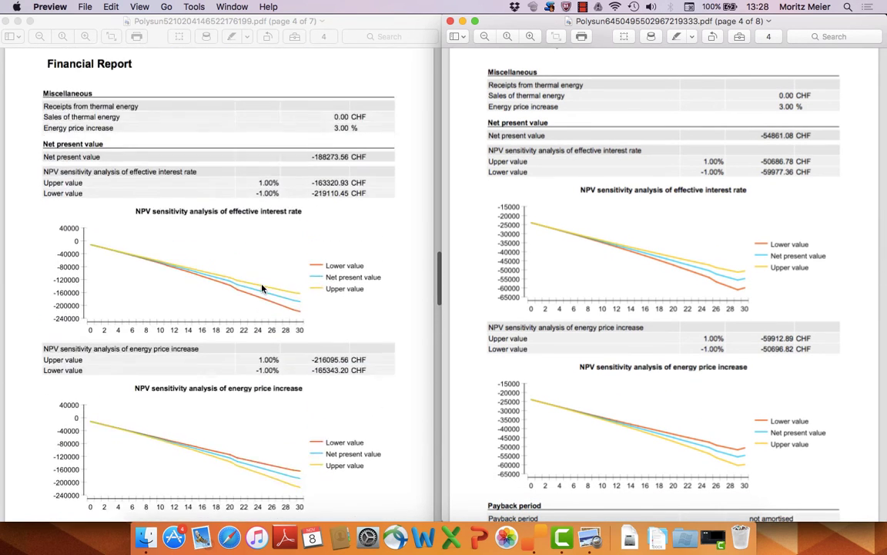
scroll(599, 219, up, 5)
scroll(600, 219, up, 10)
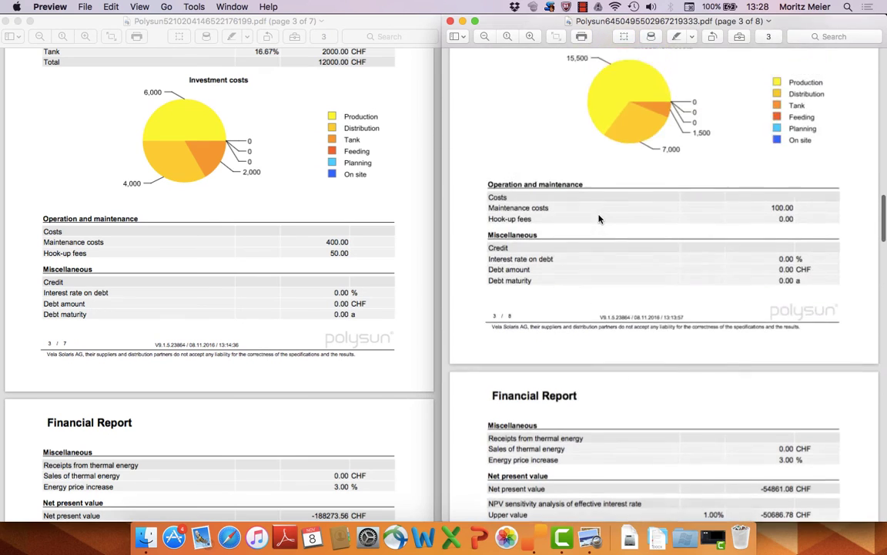
scroll(422, 123, up, 3)
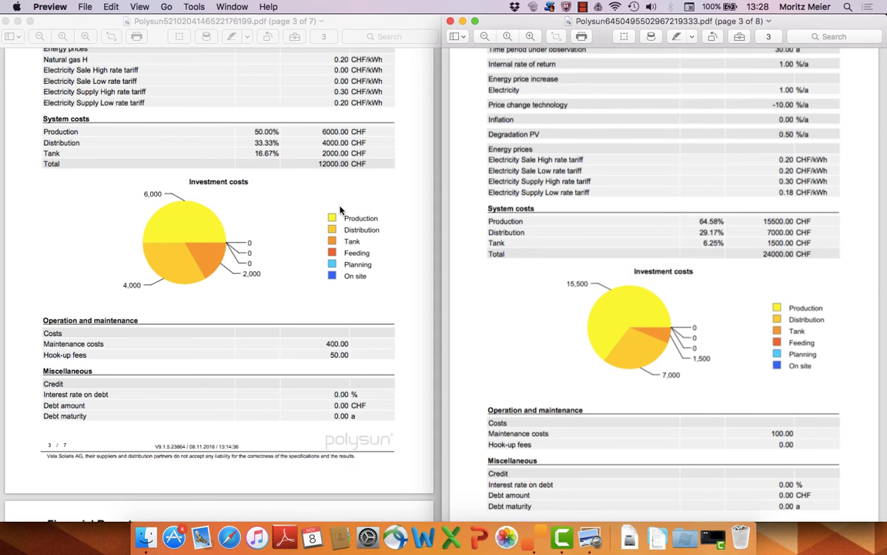
scroll(531, 300, down, 8)
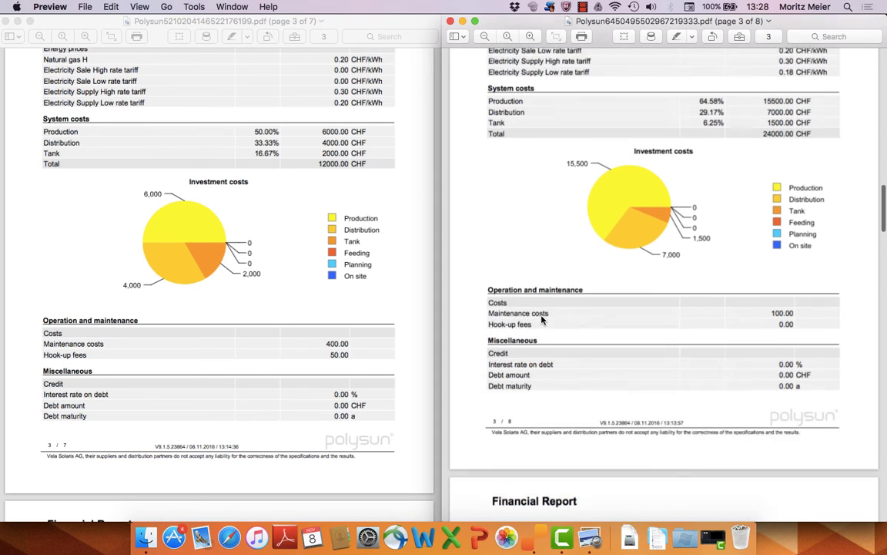
scroll(541, 320, down, 8)
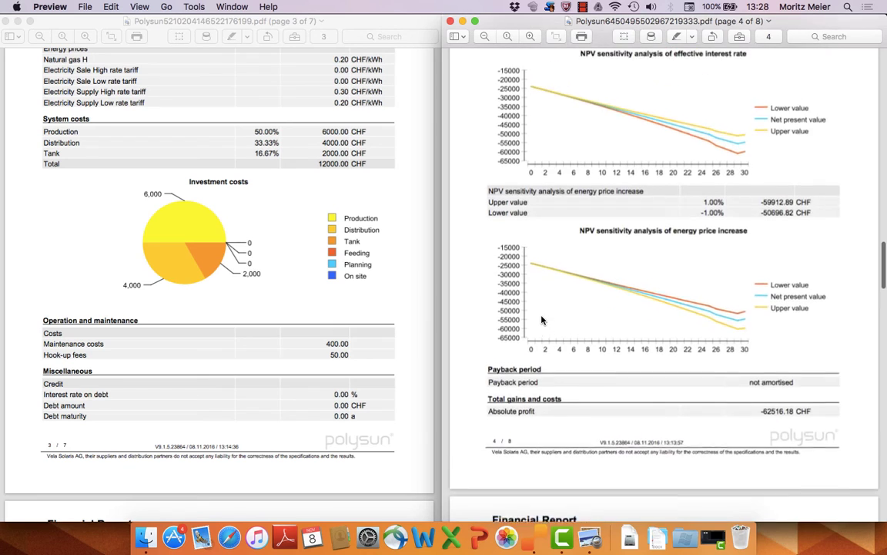
scroll(265, 318, down, 15)
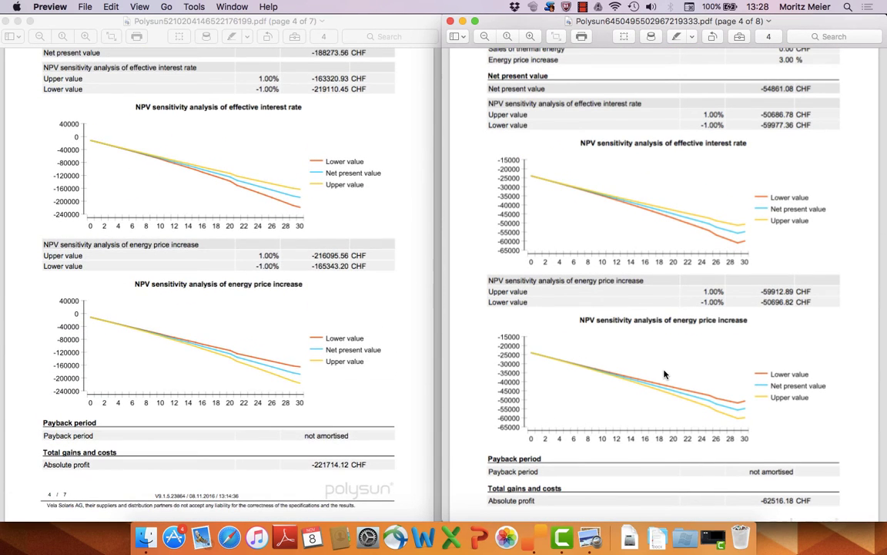
scroll(665, 375, down, 1)
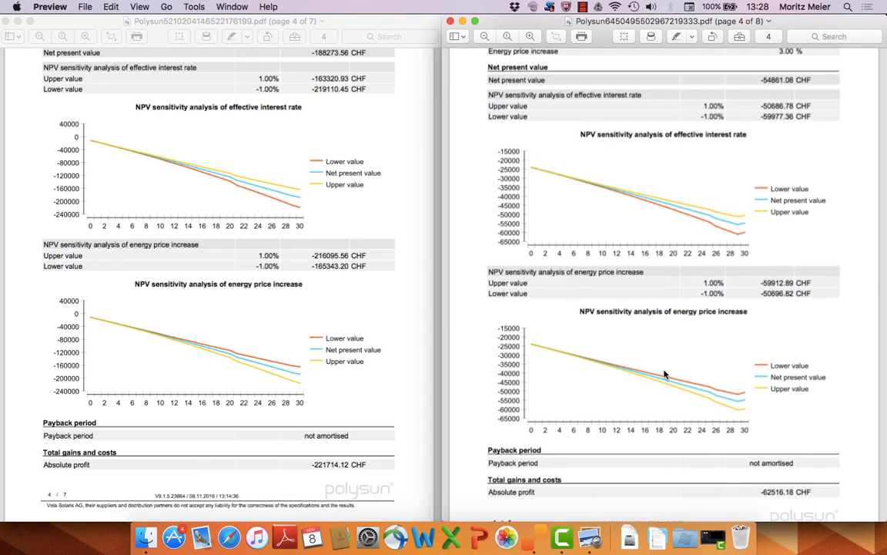
scroll(665, 375, down, 1)
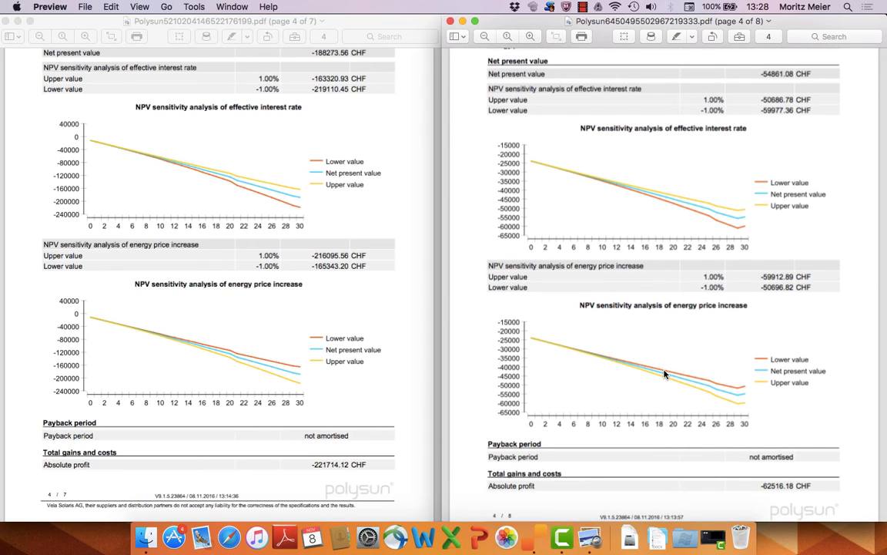
scroll(665, 374, down, 2)
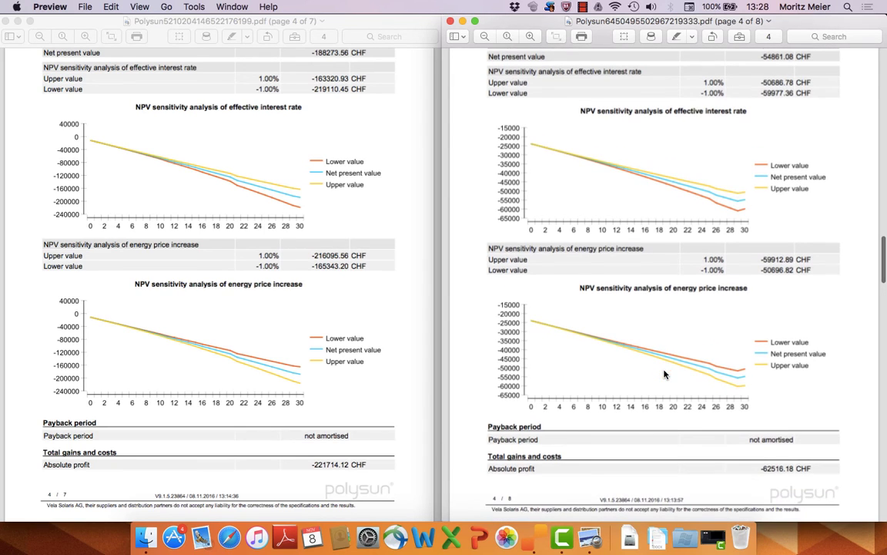
scroll(665, 375, down, 10)
scroll(665, 374, down, 6)
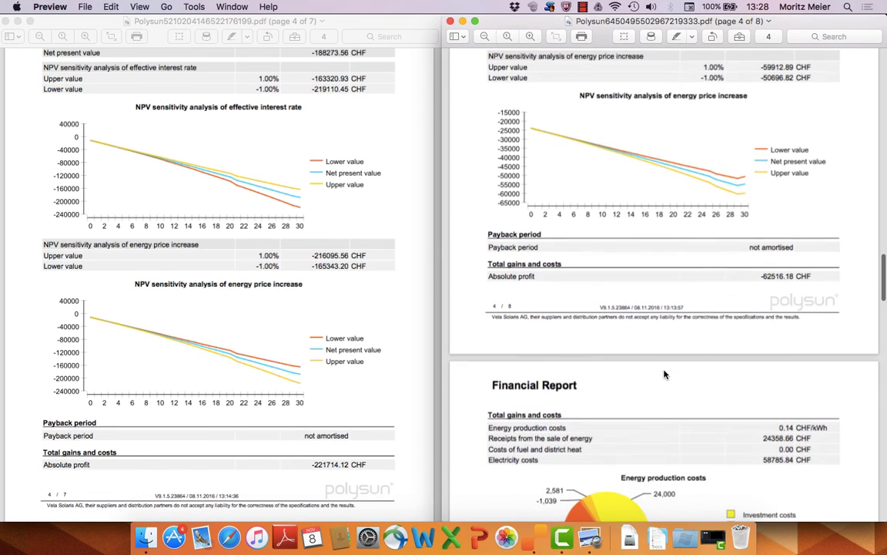
scroll(665, 374, down, 4)
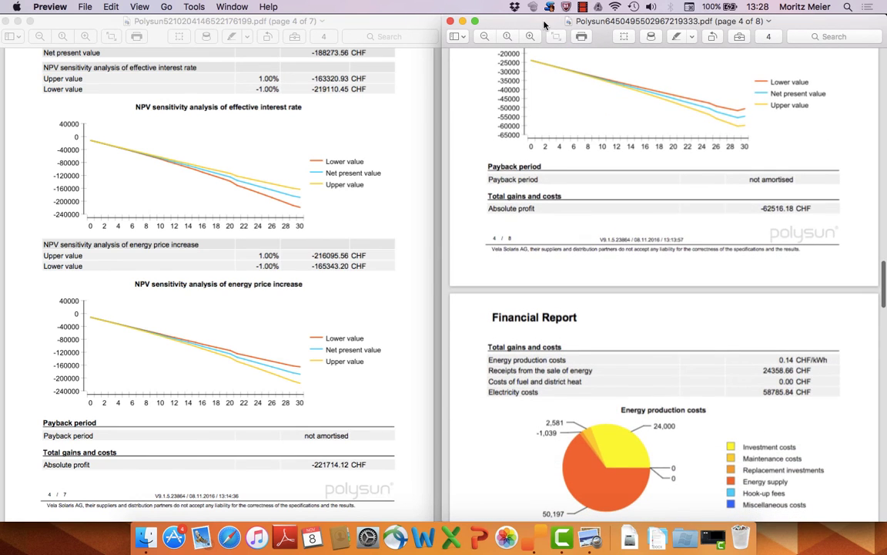
Move the heat-pump/PV report window aside and enlarge it to a much wider size.
drag(544, 26, 168, 26)
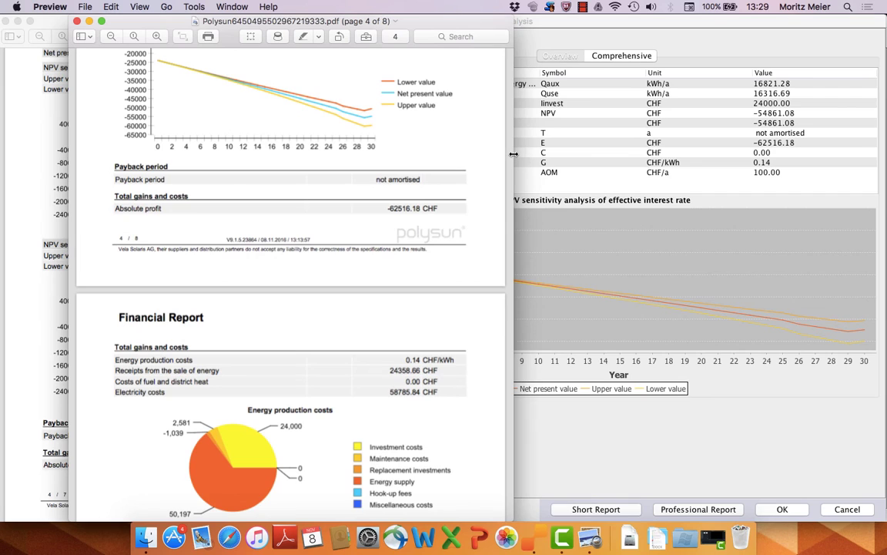
double_click(515, 154)
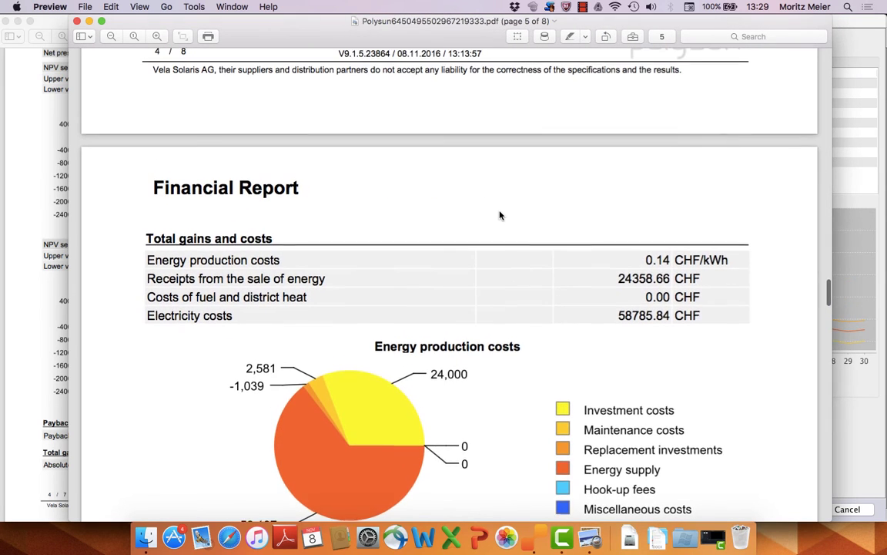
scroll(491, 225, down, 3)
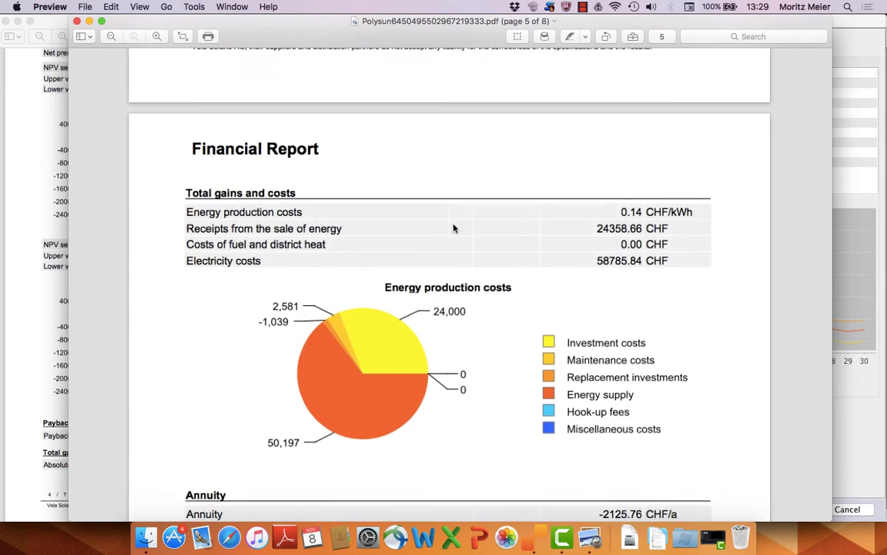
Review page 5's annuity (−2125.76 CHF/a), replacement and PV degradation figures, zooming out to reach page 6's PV production chart.
scroll(353, 346, down, 3)
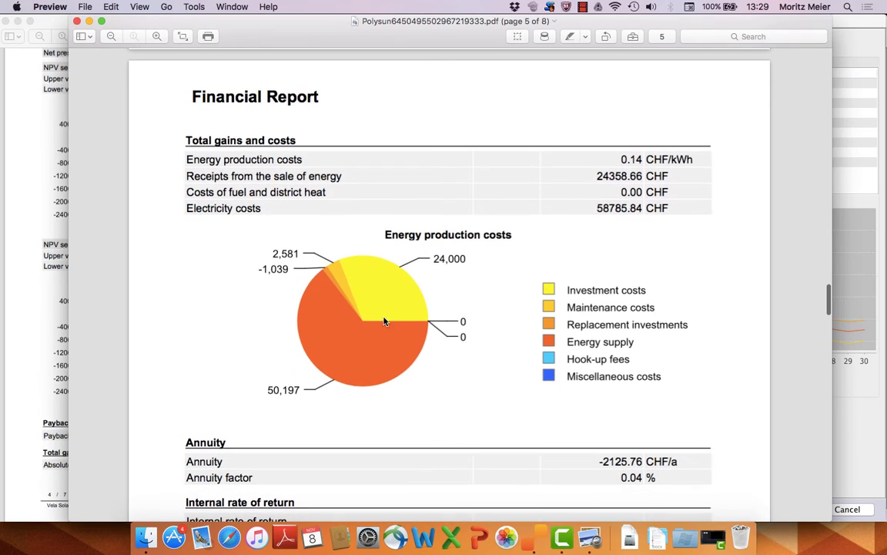
scroll(476, 266, down, 5)
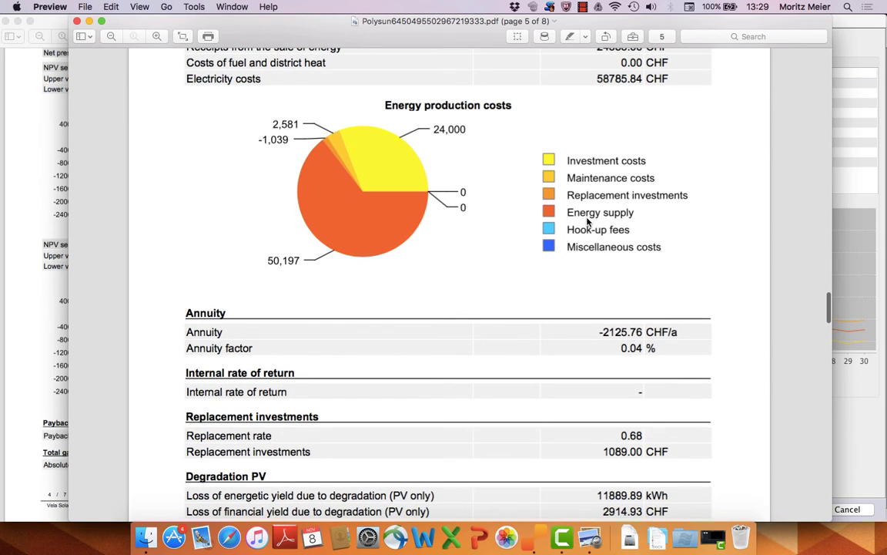
scroll(369, 246, down, 8)
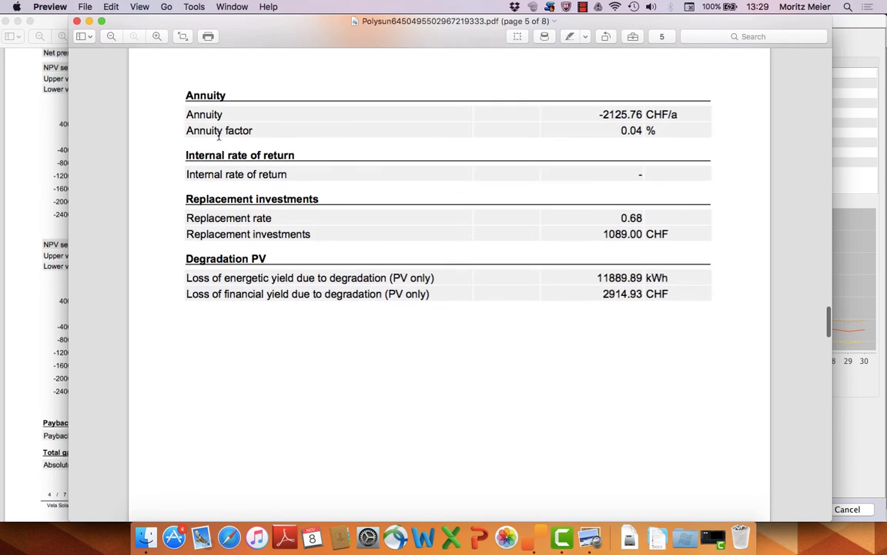
scroll(385, 174, down, 3)
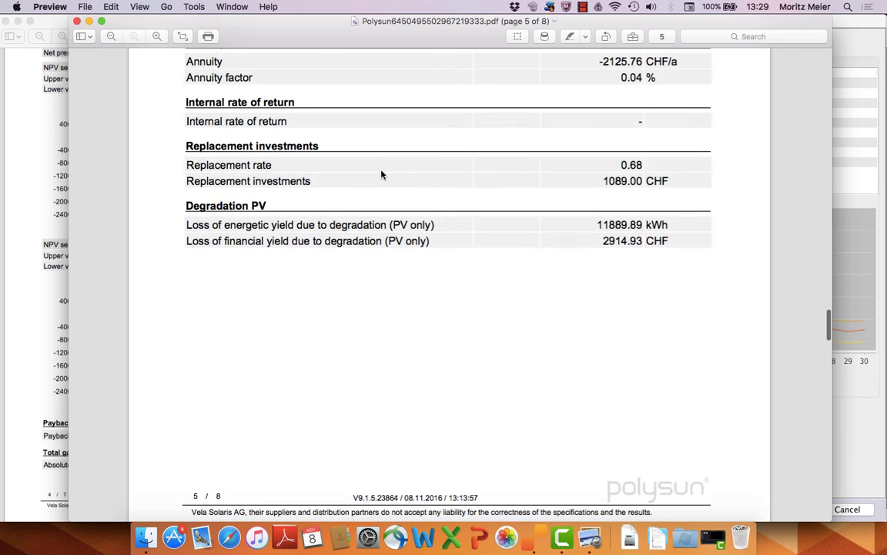
key(super+minus)
key(super+minus)
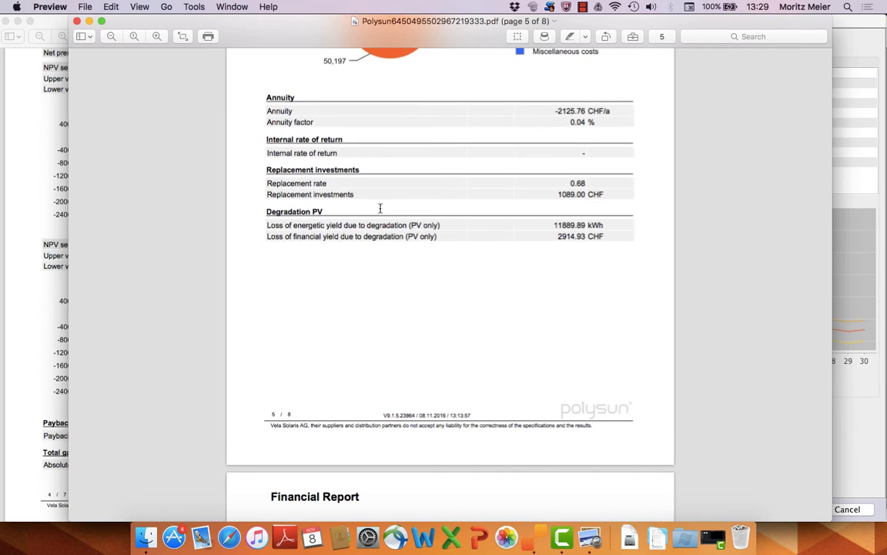
scroll(380, 208, down, 10)
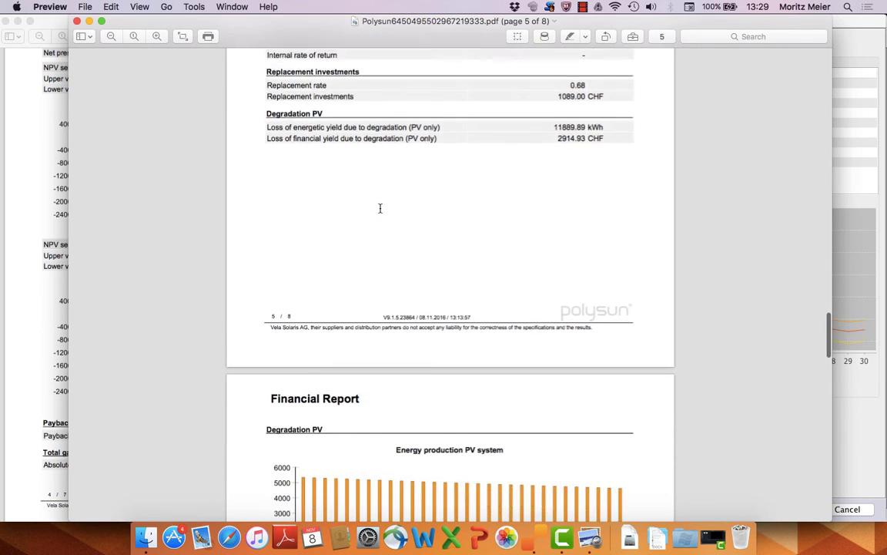
Read page 6's annual cash flows chart and continue to page 7's energy sale receipts (24,358.66 CHF) and electricity costs (58,785.84 CHF).
scroll(379, 208, down, 6)
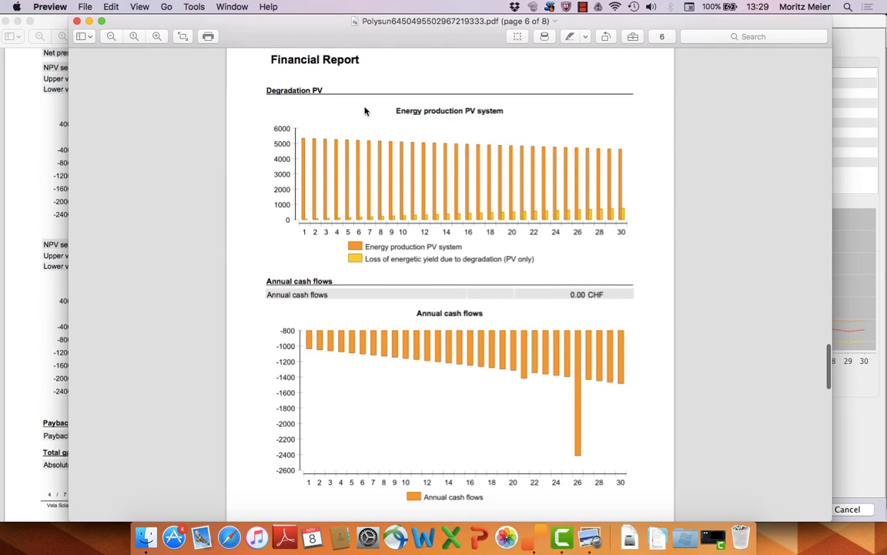
scroll(470, 362, down, 5)
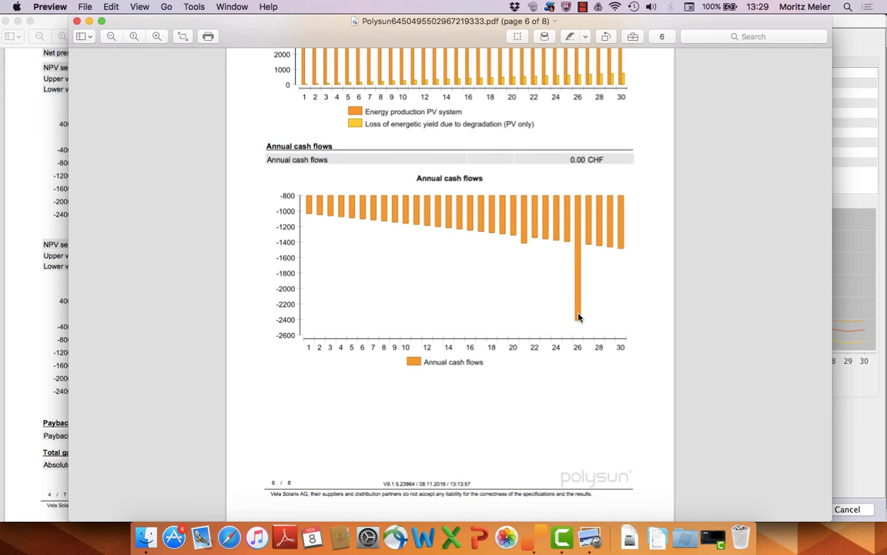
scroll(579, 332, down, 2)
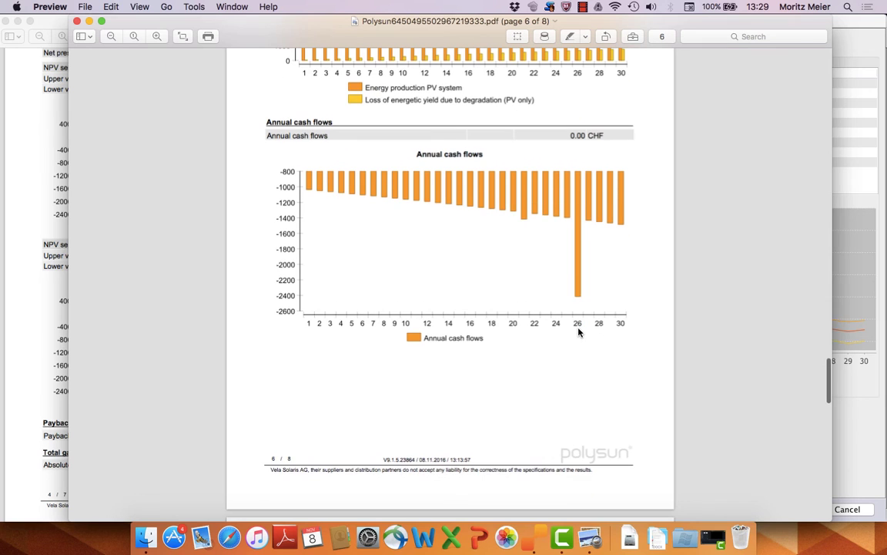
scroll(579, 332, down, 10)
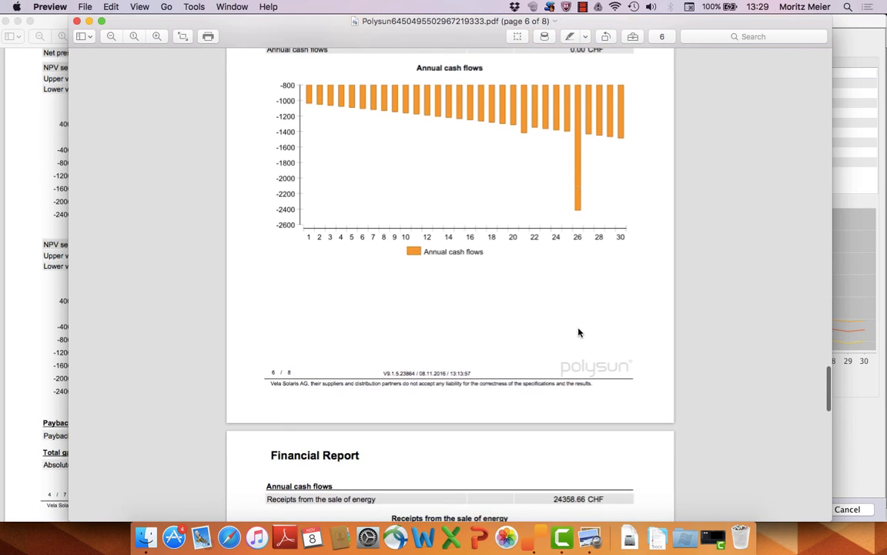
scroll(580, 332, down, 5)
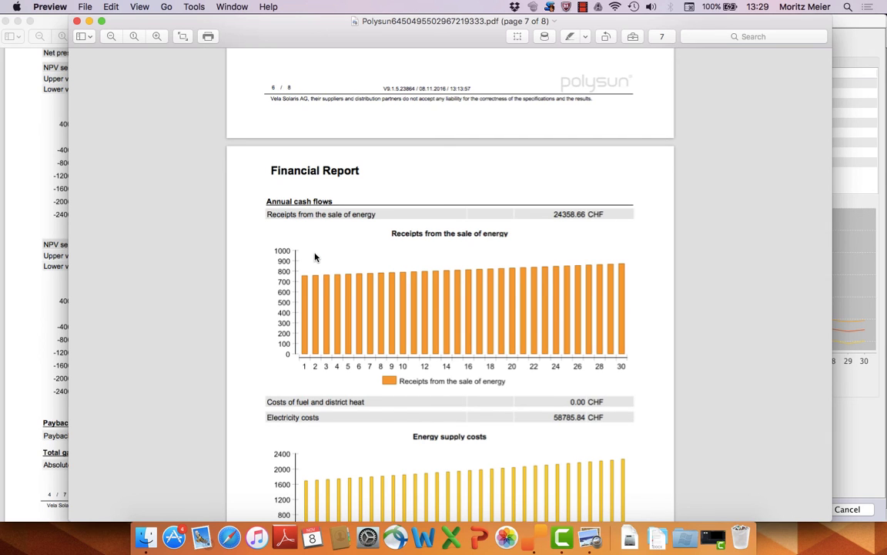
Read page 7's energy supply costs, then page 8's 1089.00 CHF replacement investments chart and glossary.
scroll(569, 322, down, 4)
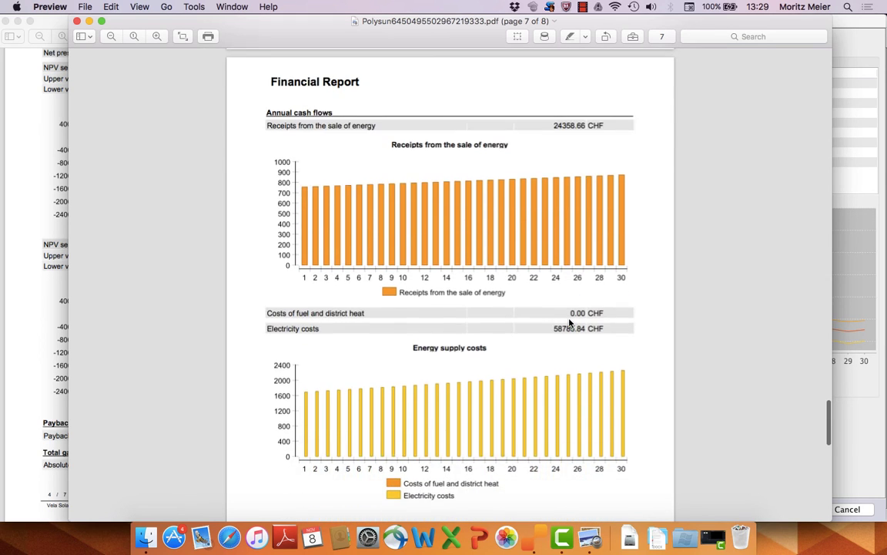
scroll(570, 322, down, 2)
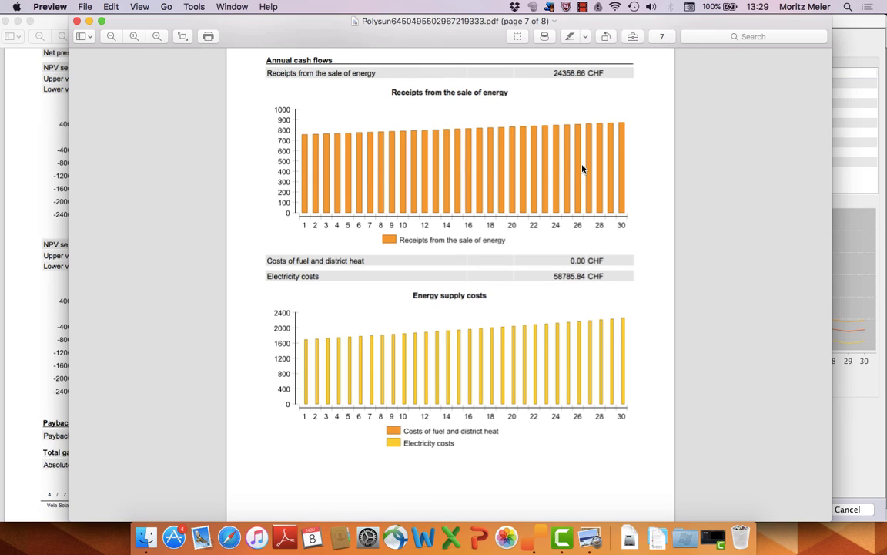
scroll(636, 350, down, 3)
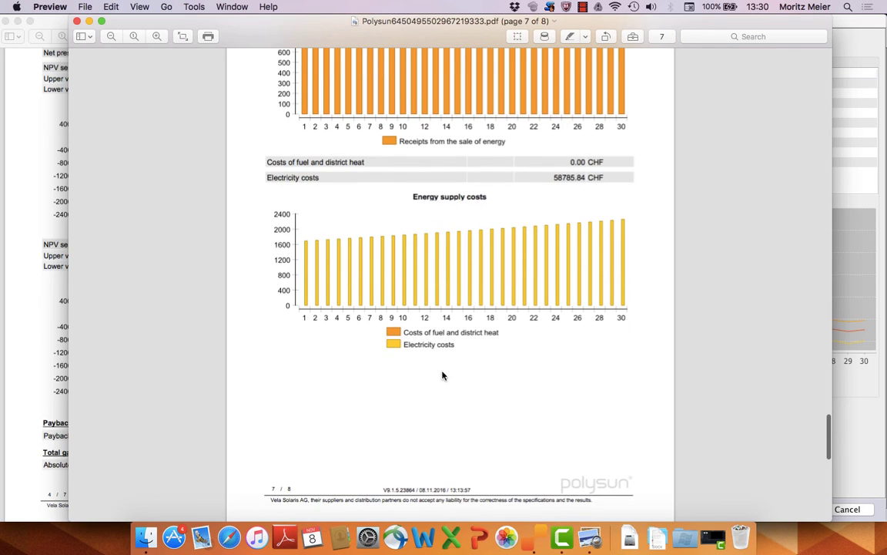
scroll(543, 389, down, 6)
scroll(543, 389, down, 4)
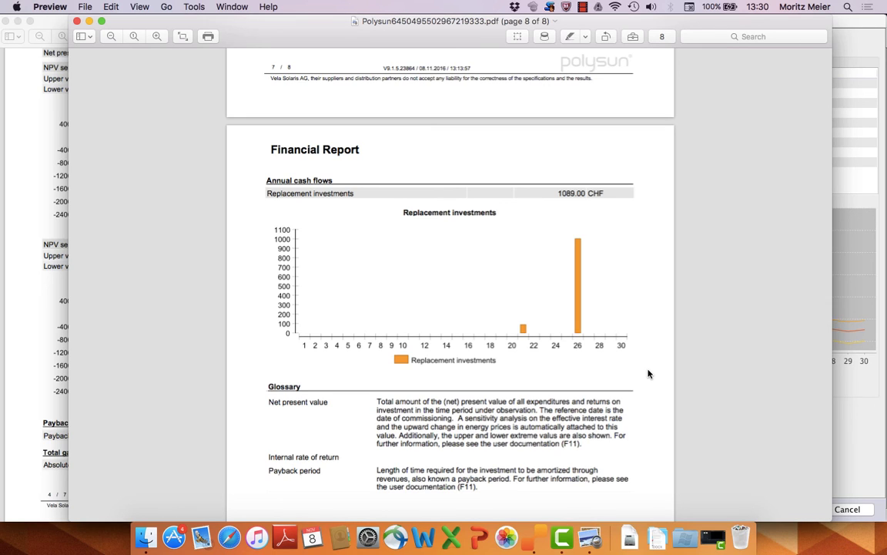
scroll(647, 374, down, 5)
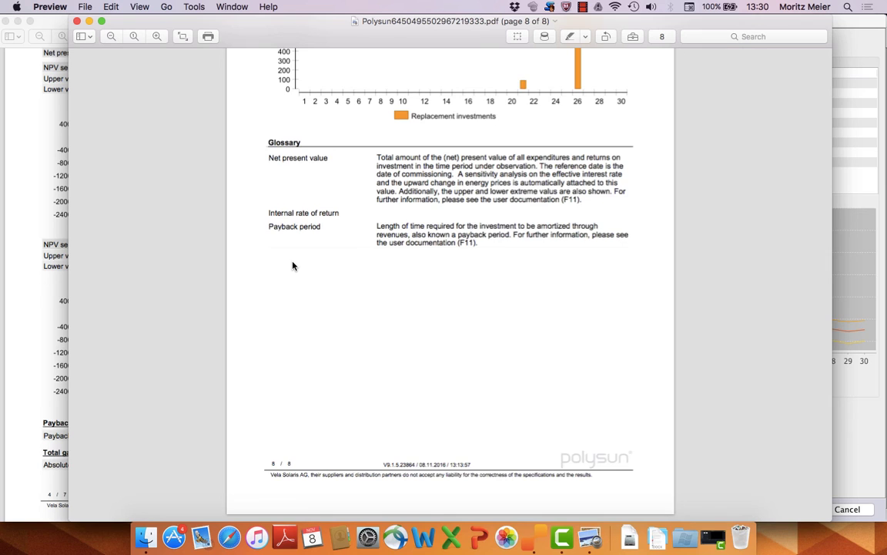
scroll(293, 266, up, 3)
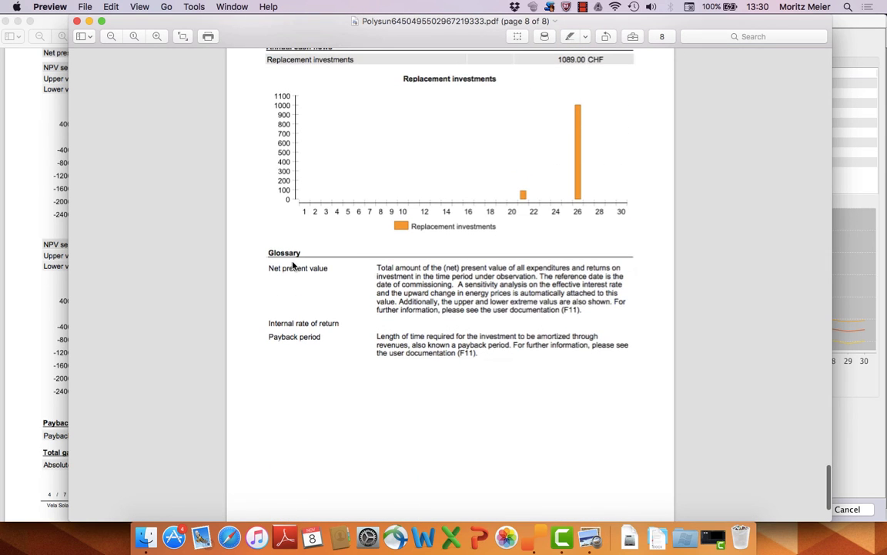
scroll(332, 297, up, 3)
scroll(332, 299, down, 4)
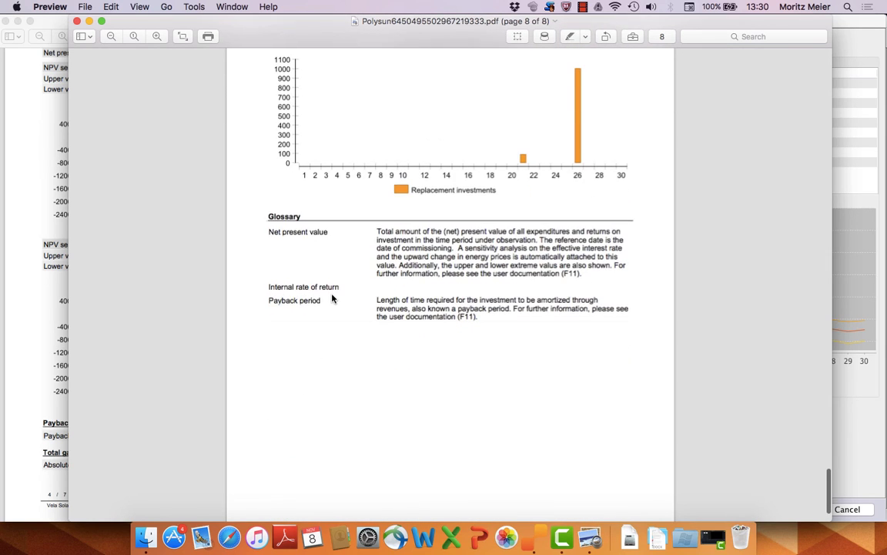
scroll(333, 298, down, 2)
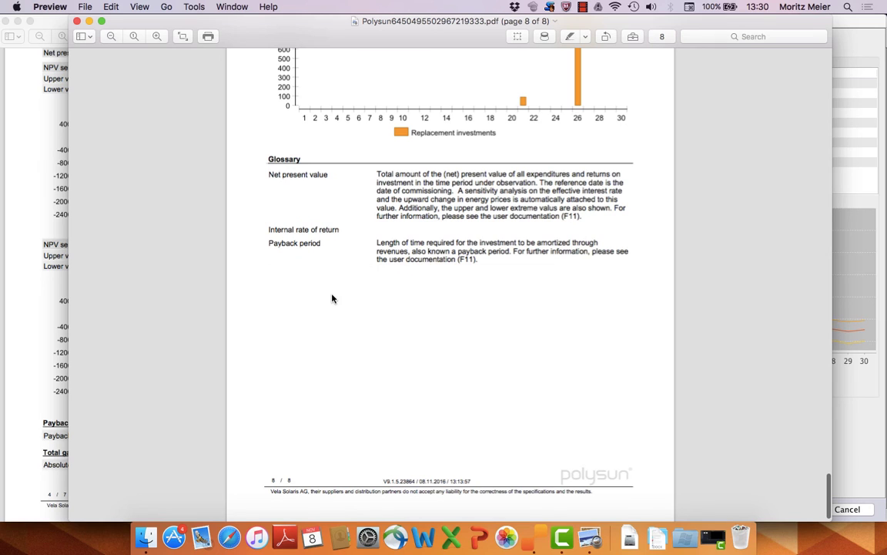